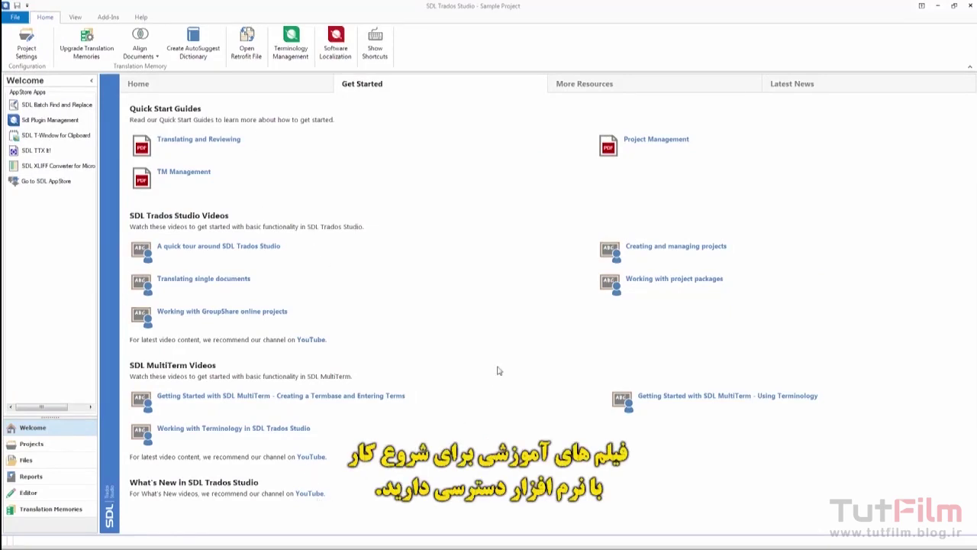
Look through the More Resources and Latest News pages of the Welcome view and return to its Home page
left_click(581, 90)
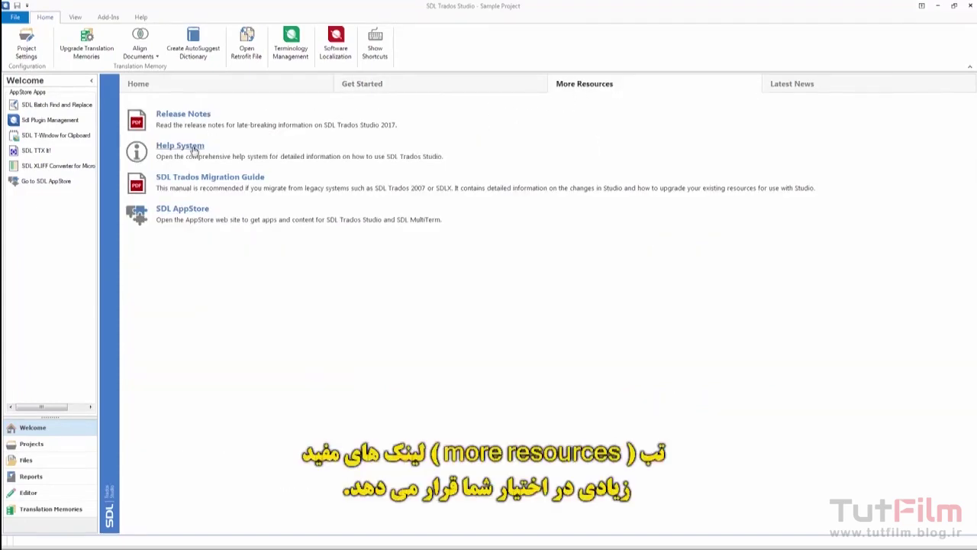
left_click(791, 87)
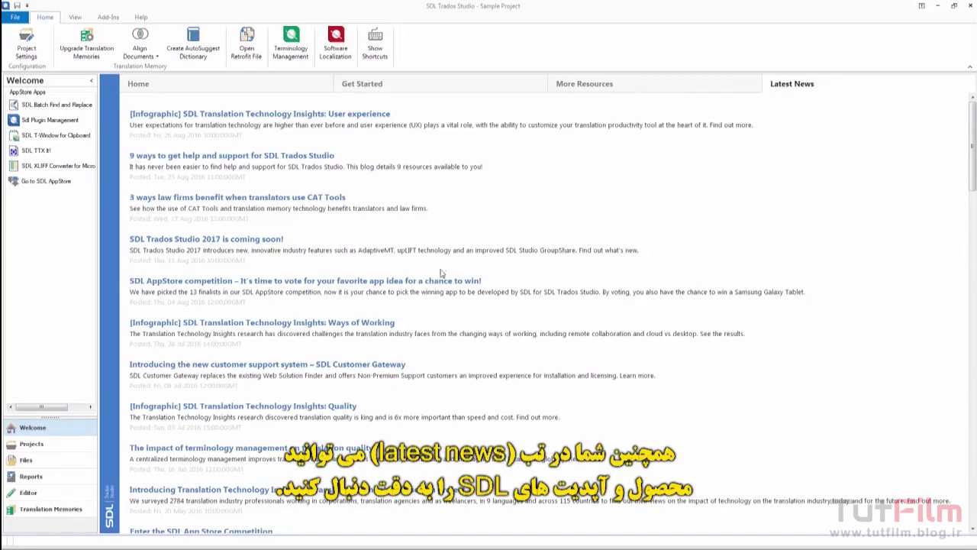
left_click(199, 87)
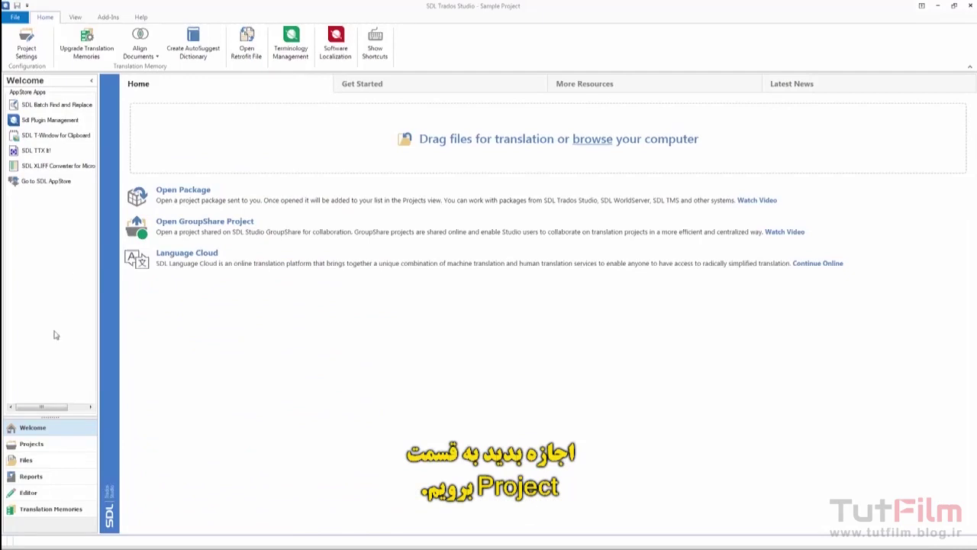
Examine the project list, the file details, the reports and the translation editor in their respective views
left_click(51, 449)
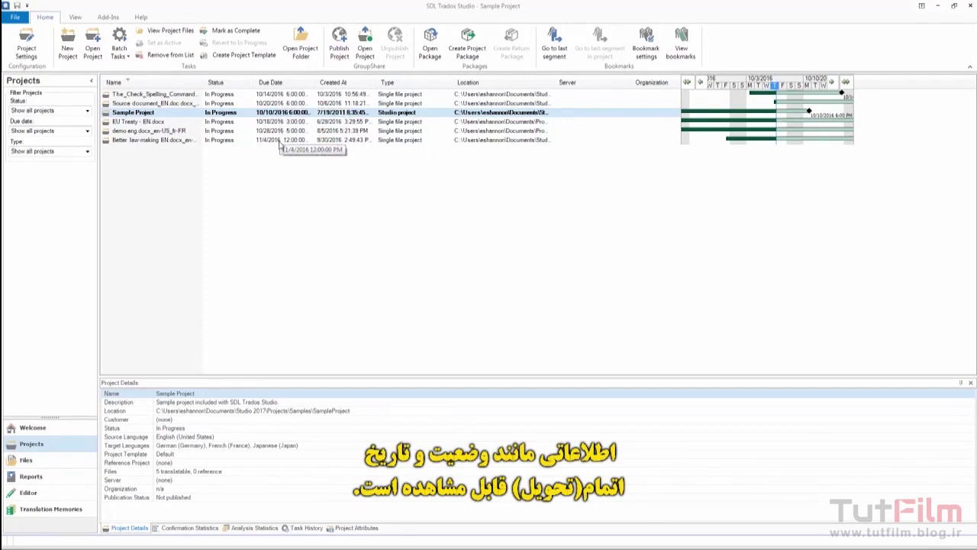
left_click(45, 461)
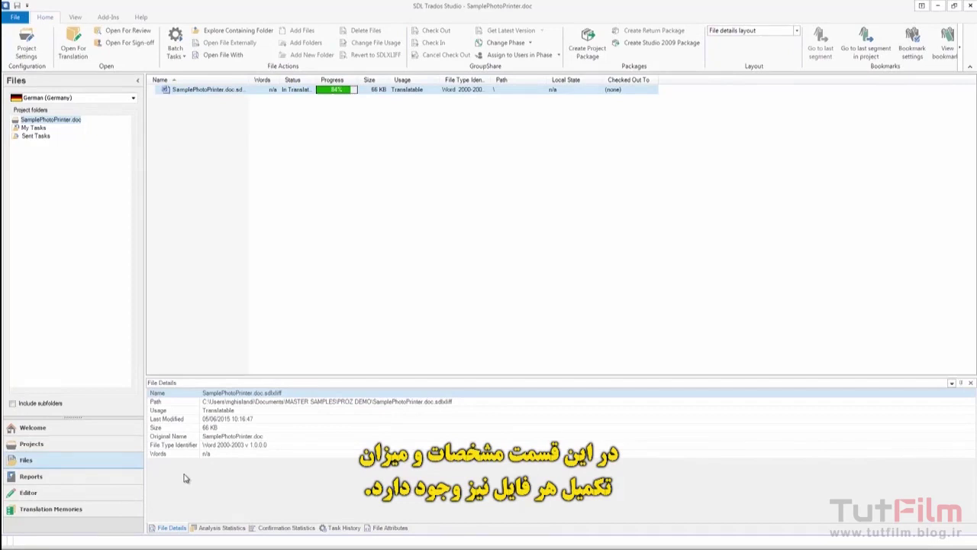
left_click(115, 481)
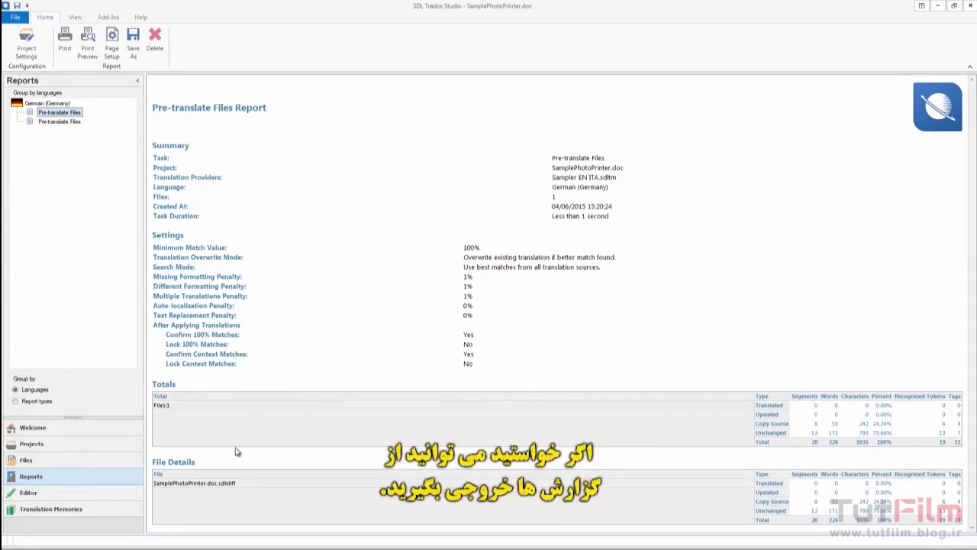
left_click(128, 494)
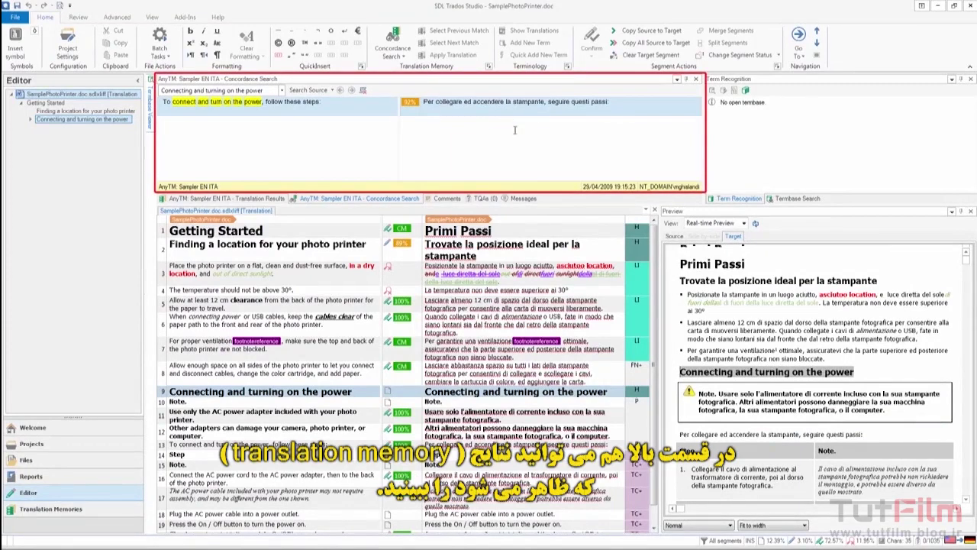
Select segment 2 in the editor, examine the review and view commands, and inspect the entries in the Translation Memories view
left_click(545, 249)
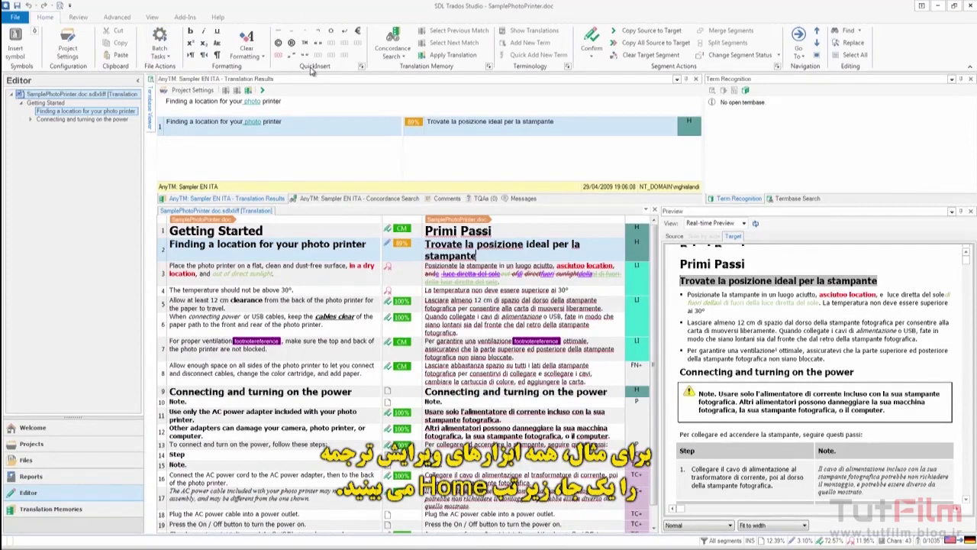
left_click(74, 18)
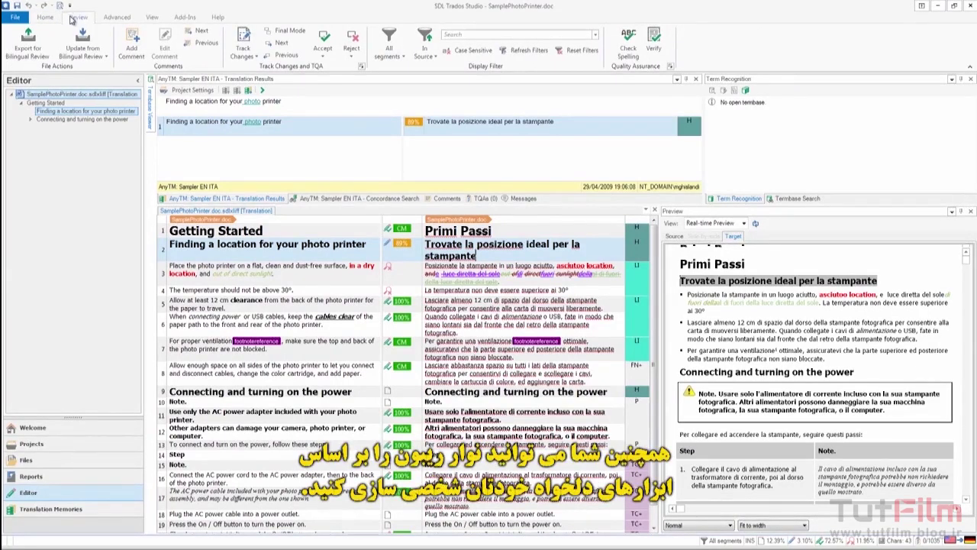
left_click(150, 18)
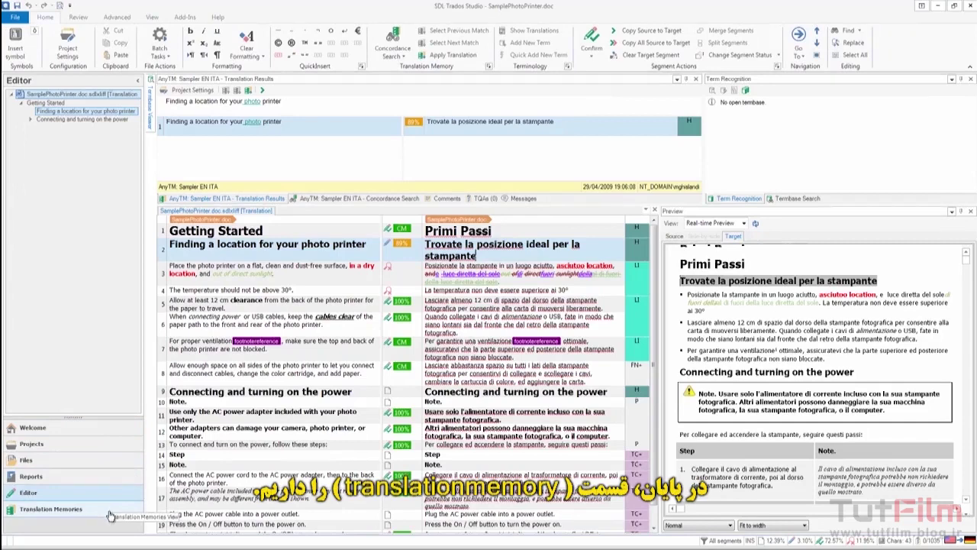
left_click(50, 509)
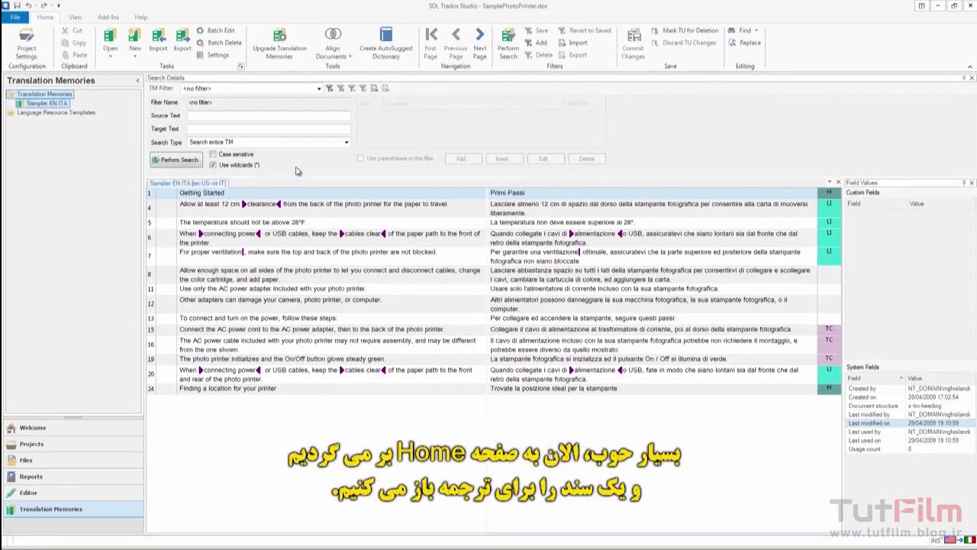
From the Welcome page, add Source document_EN.doc.docx for translation and choose to translate it as a single document
left_click(119, 426)
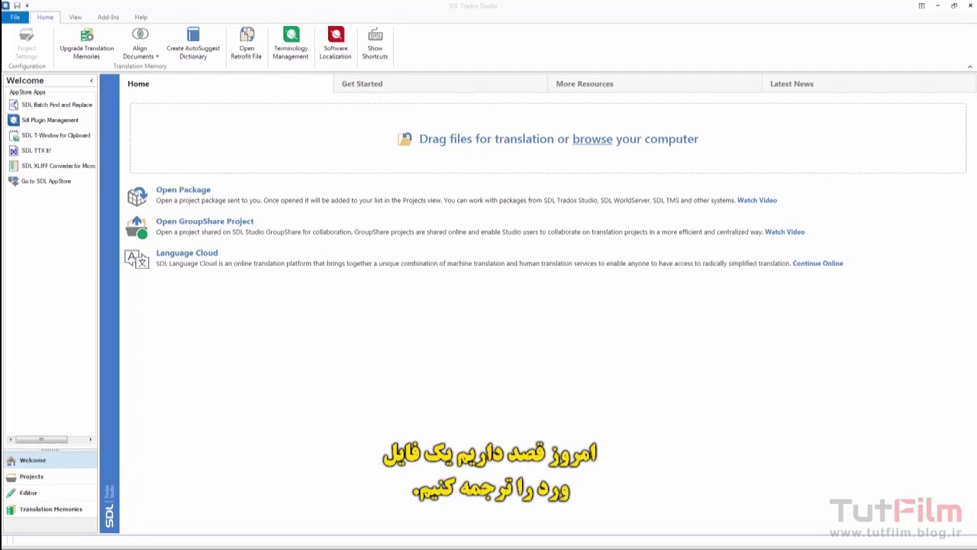
left_click_drag(79, 133, 482, 167)
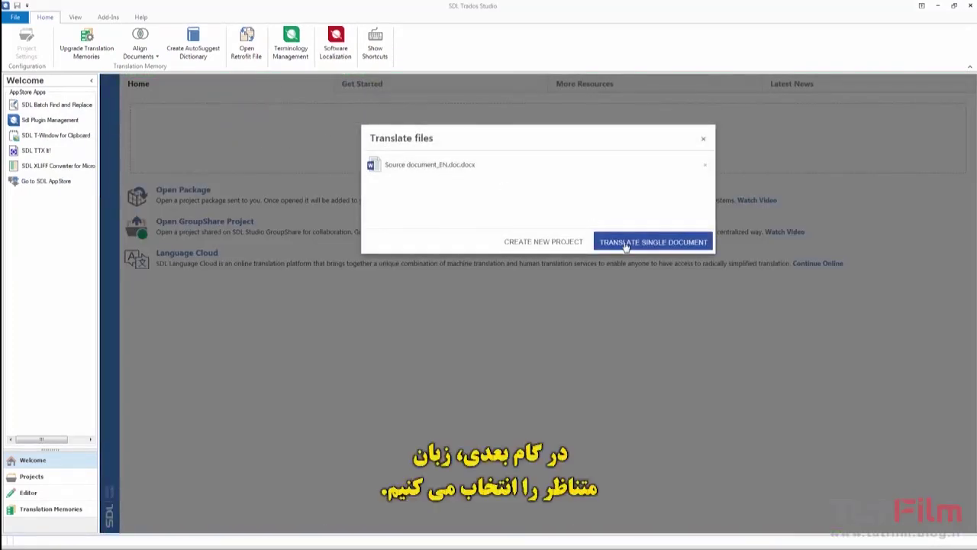
left_click(625, 243)
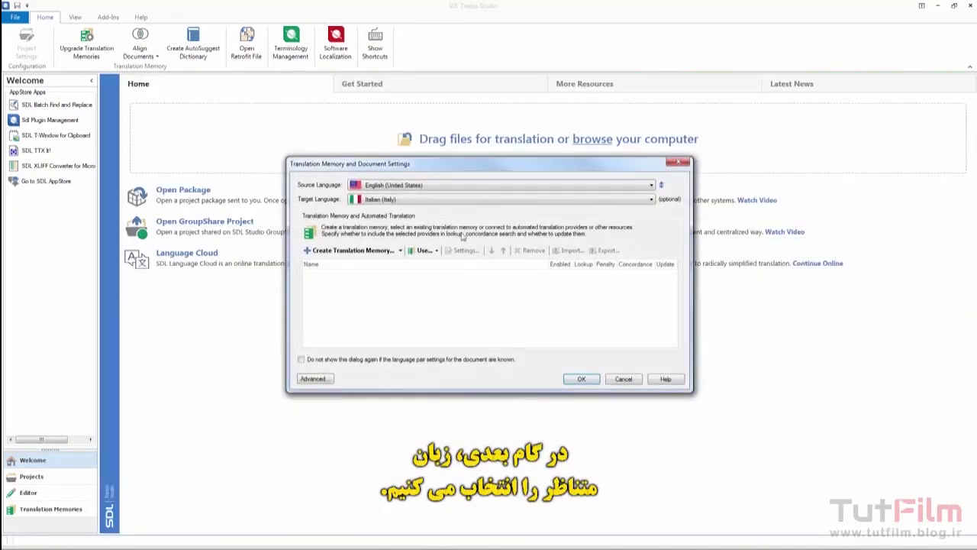
Attach the file-based translation memory Sample EN IT.sdltm to the English–Italian document and open it for translation
left_click(425, 250)
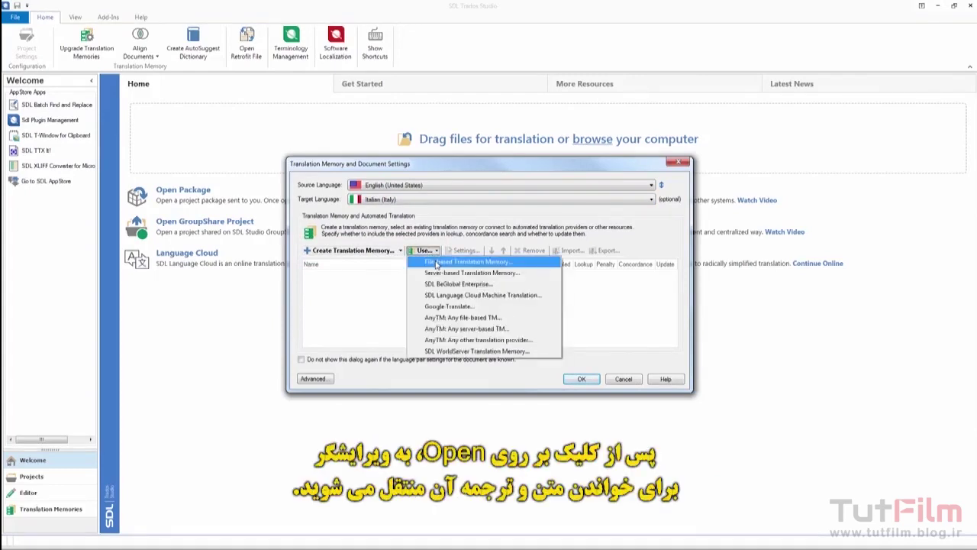
left_click(436, 263)
double_click(367, 194)
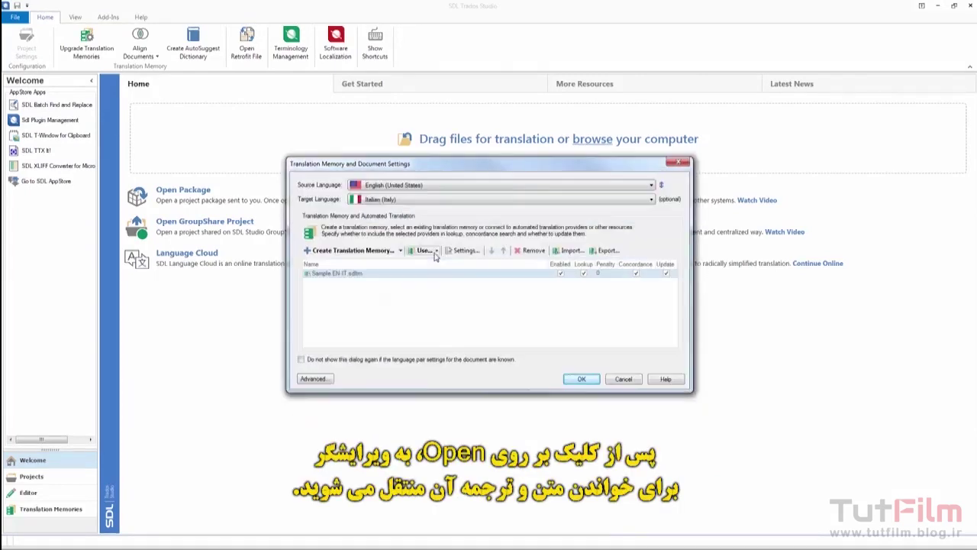
left_click(582, 379)
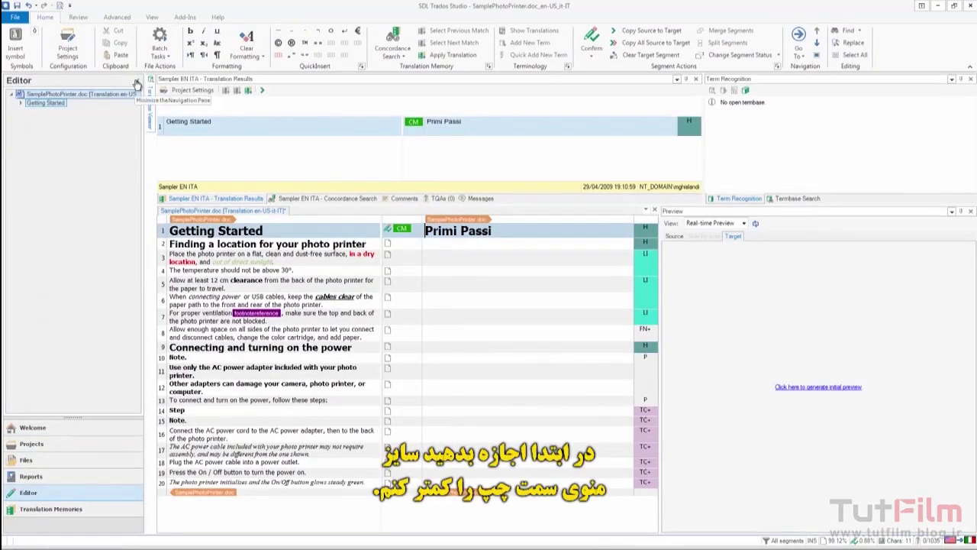
Collapse the navigation pane and display the document's real-time preview, trying out an undocked Preview window
left_click(137, 82)
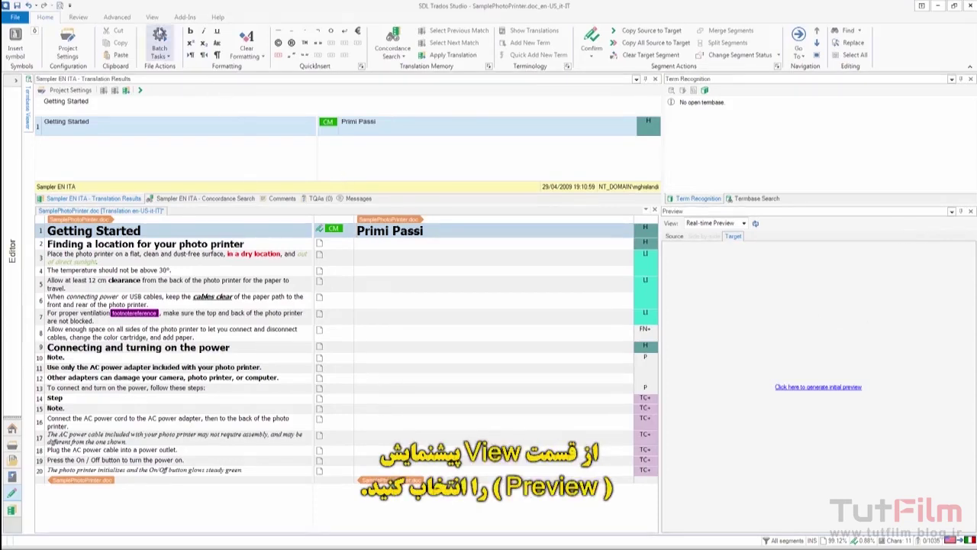
left_click(154, 16)
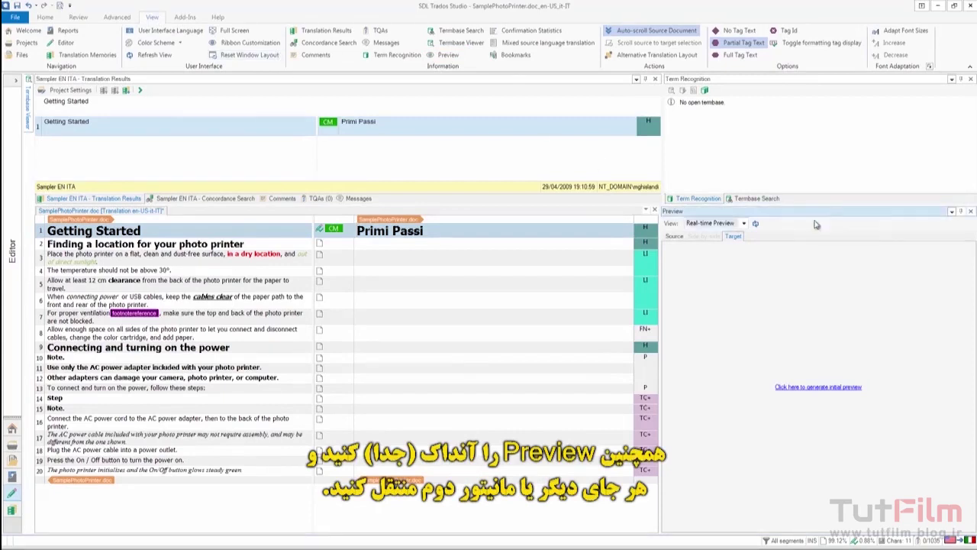
left_click_drag(820, 222, 521, 369)
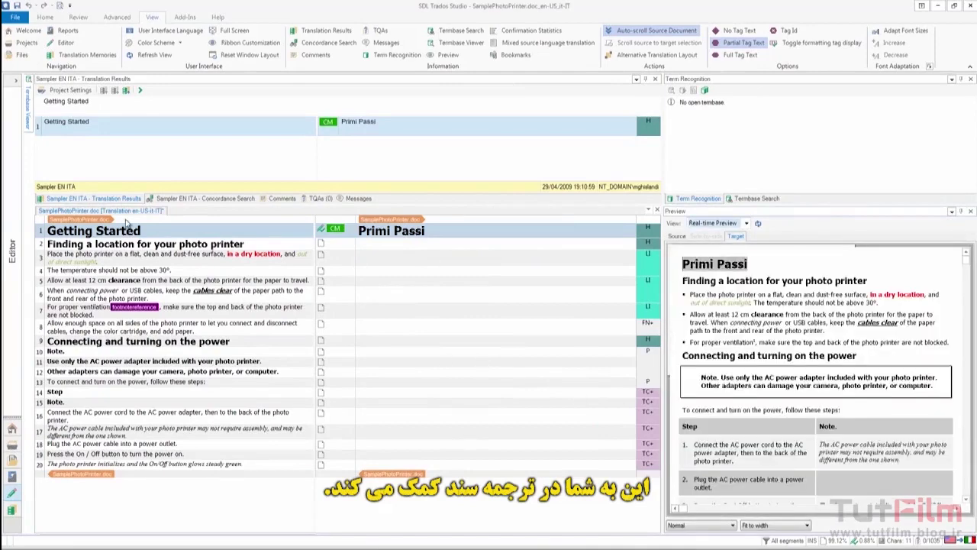
Add the AutoSuggest dictionary en-US_it-IT.bpm to the English (United States)–Italian (Italy) language pair in the project settings
left_click(67, 91)
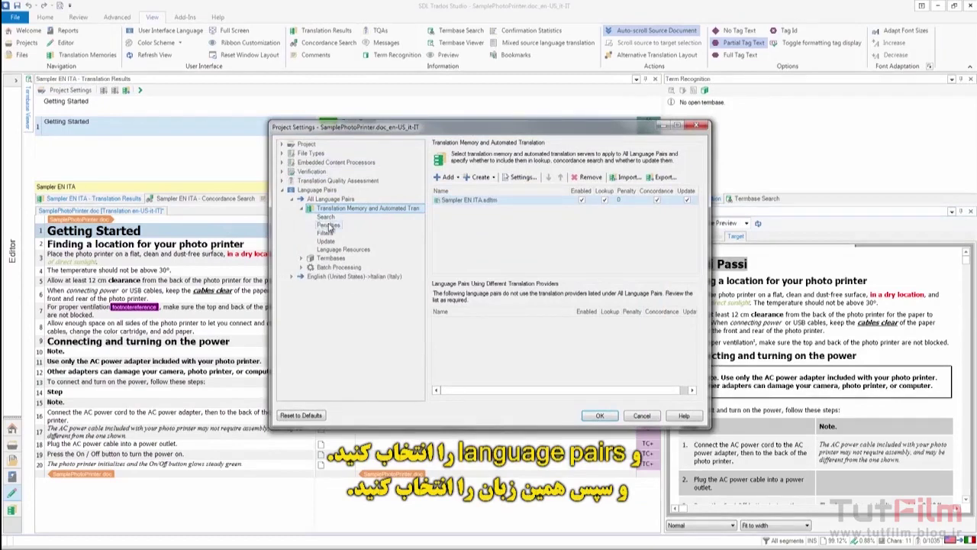
left_click(292, 276)
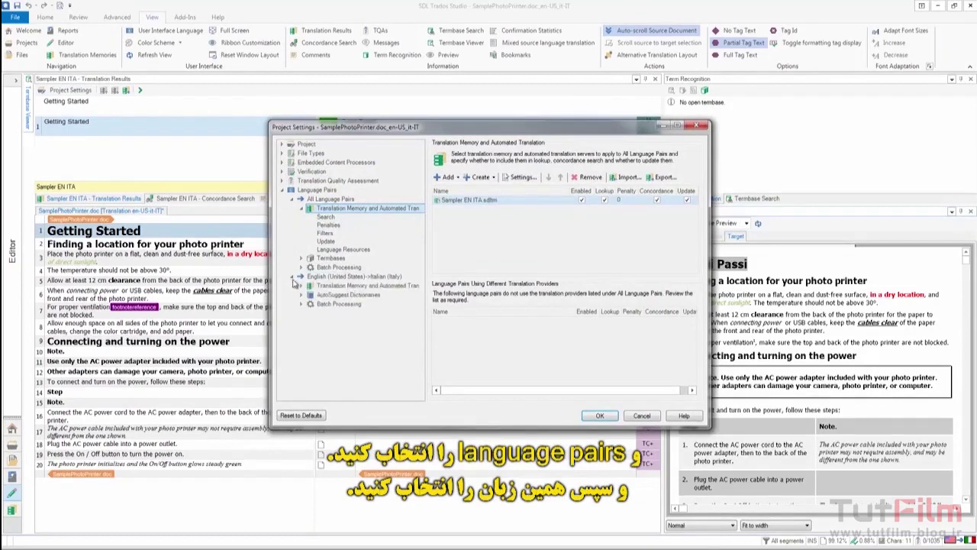
left_click(341, 295)
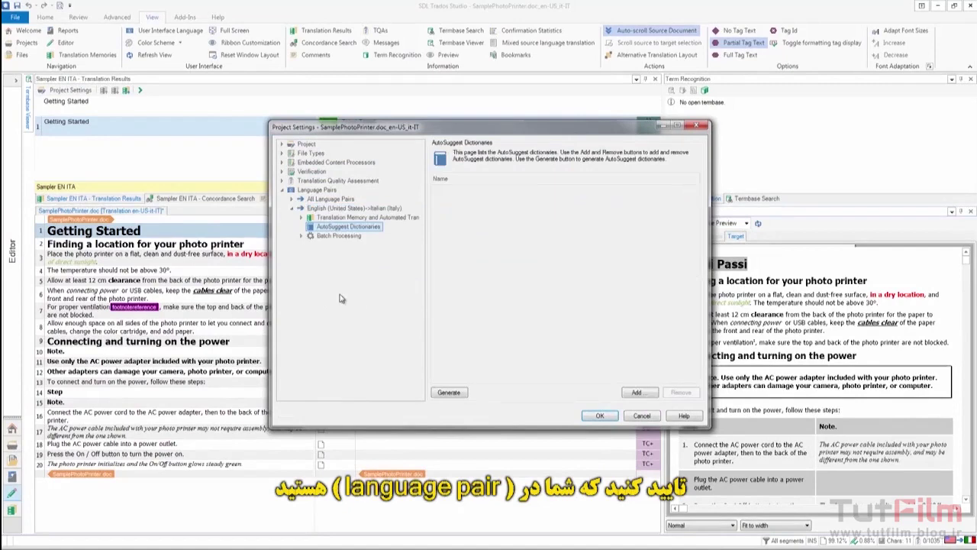
left_click(635, 391)
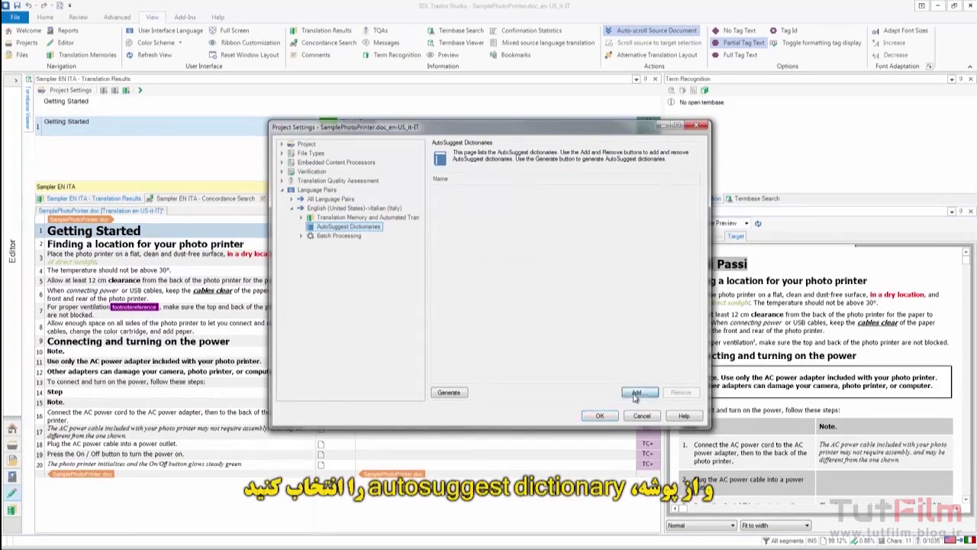
double_click(485, 336)
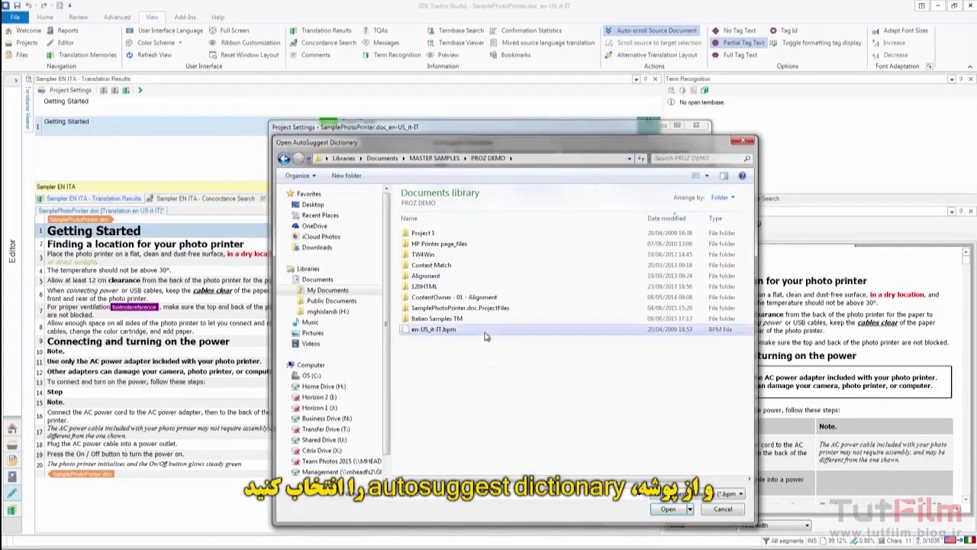
left_click(599, 414)
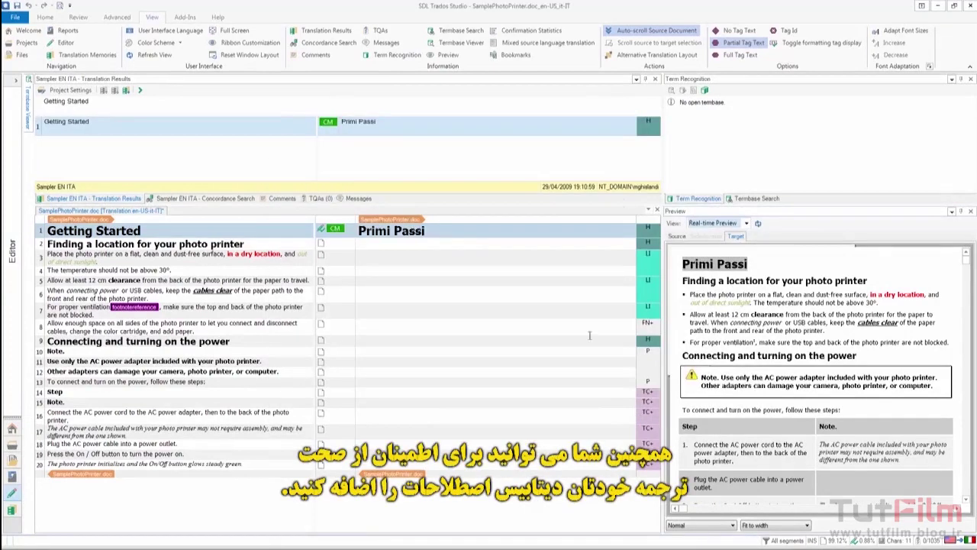
Add the Printer Termbase from the Termbase folder to the project as its default termbase and accept the language mapping
left_click(705, 91)
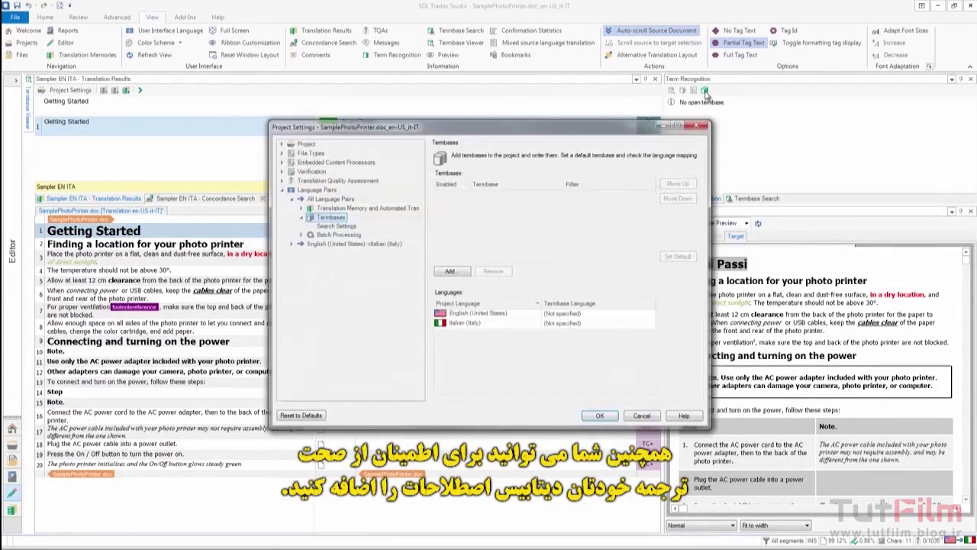
left_click(450, 272)
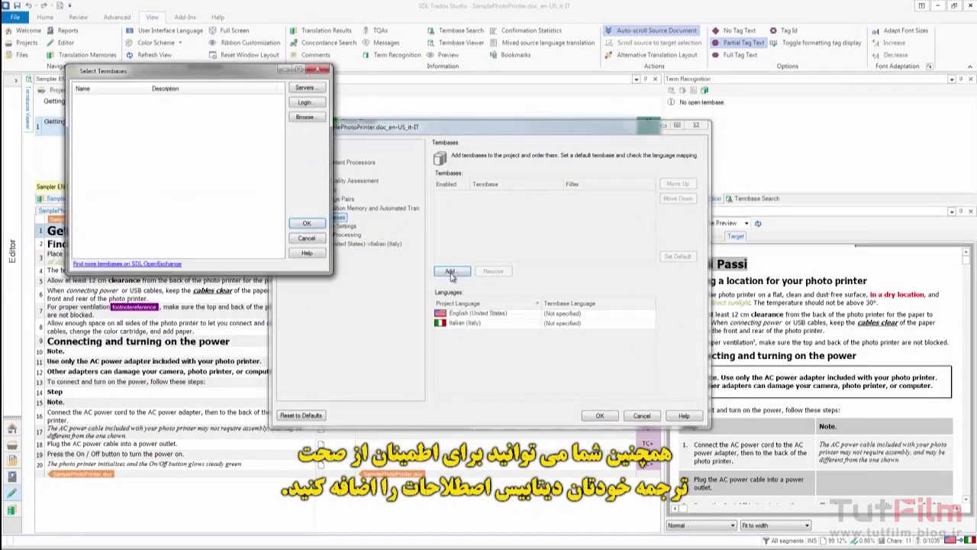
left_click(311, 120)
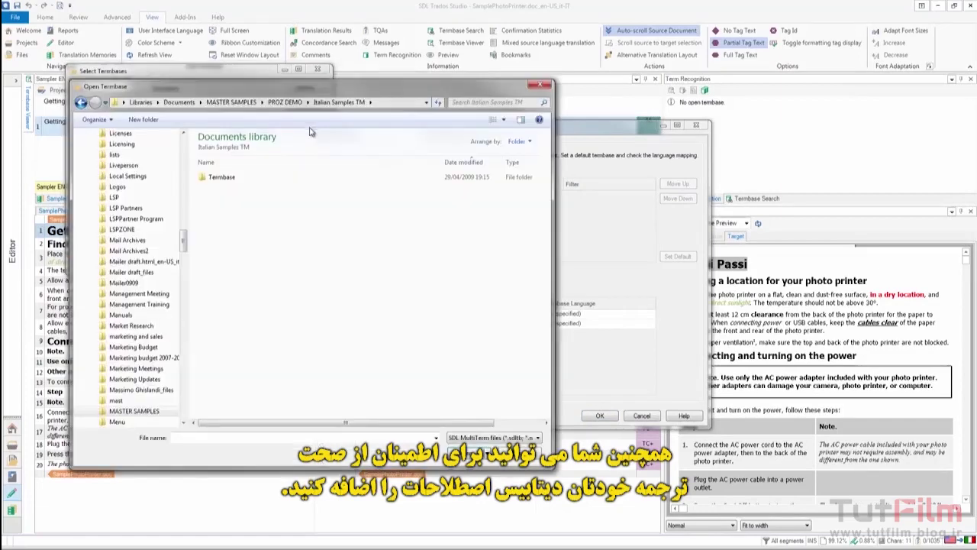
double_click(221, 176)
double_click(222, 176)
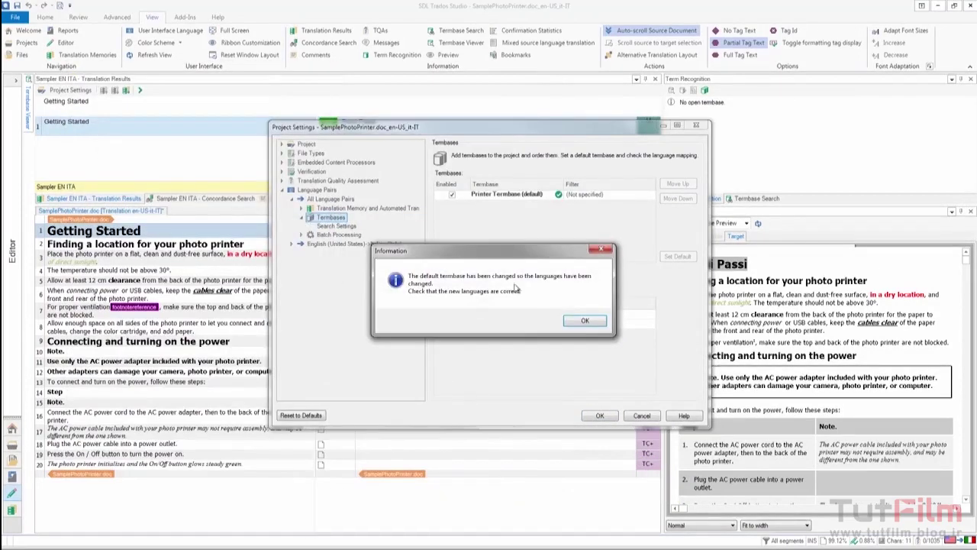
left_click(583, 320)
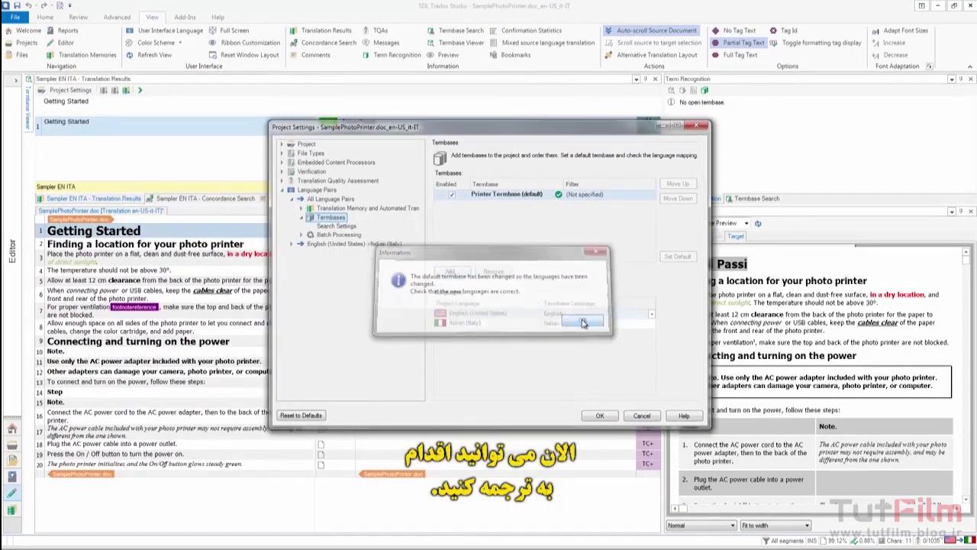
left_click(599, 414)
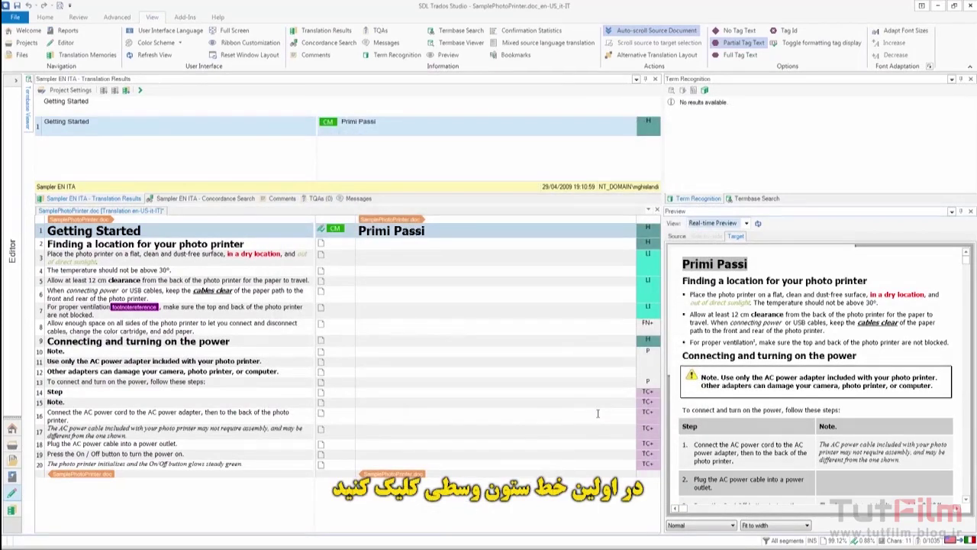
Confirm the "Primi Passi" translation in segment 1, and correct "ideal" to "ideale" in segment 2 and confirm it
left_click(441, 232)
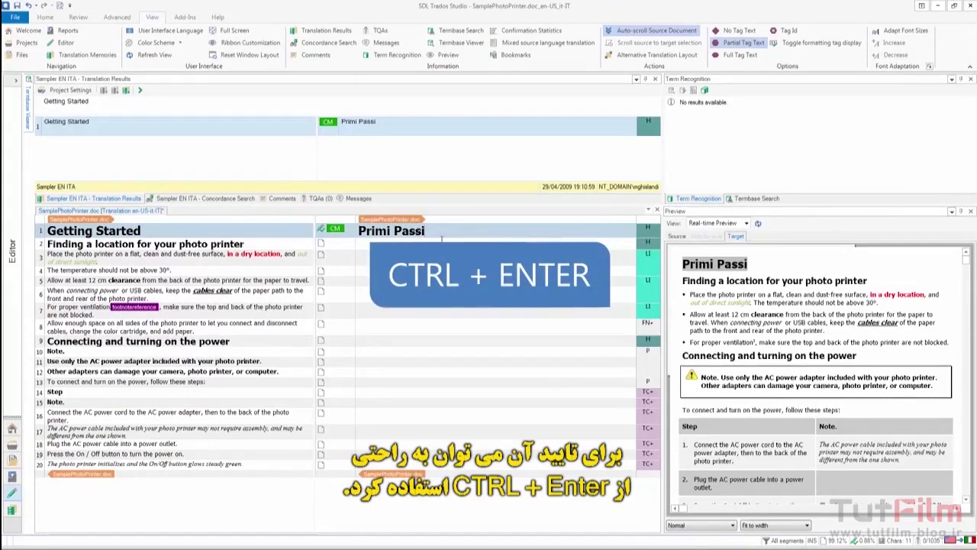
key("ctrl+Return")
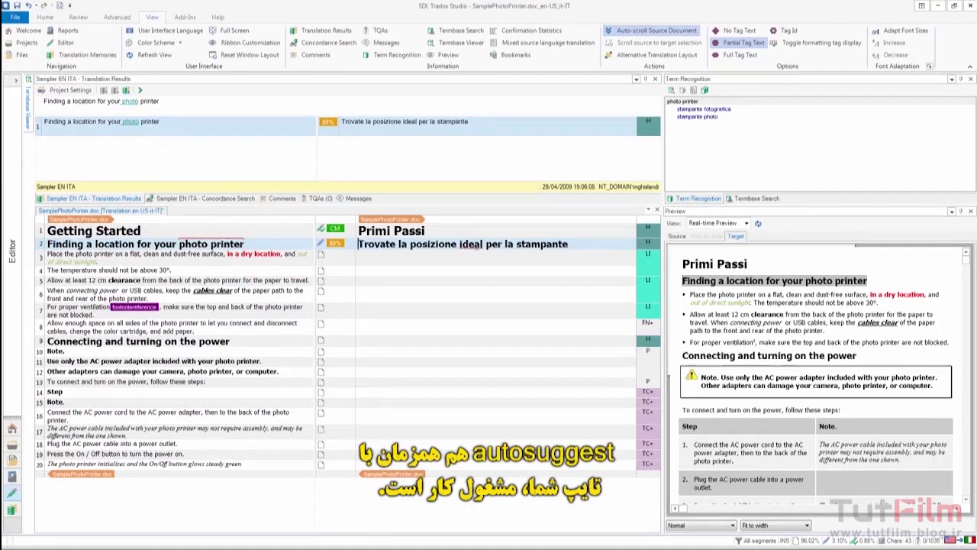
right_click(474, 243)
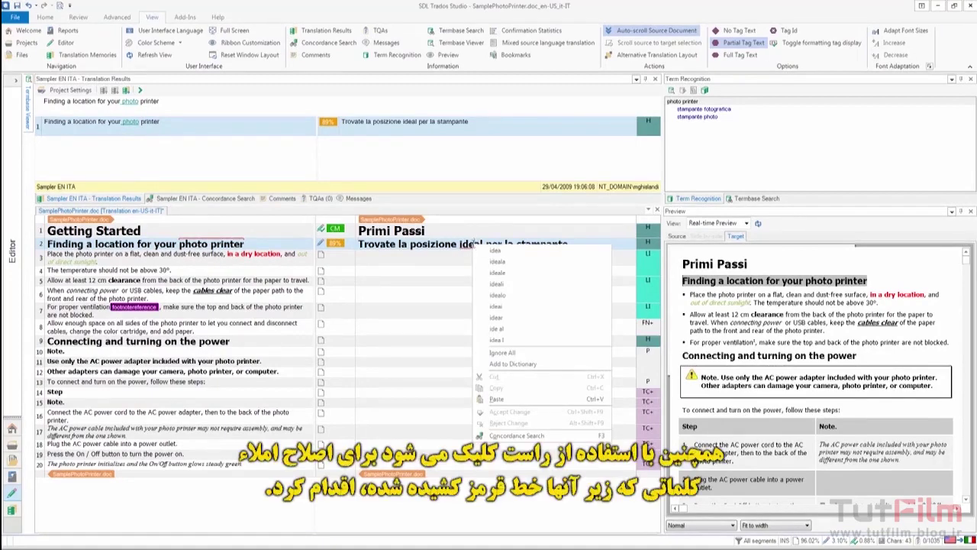
left_click(502, 270)
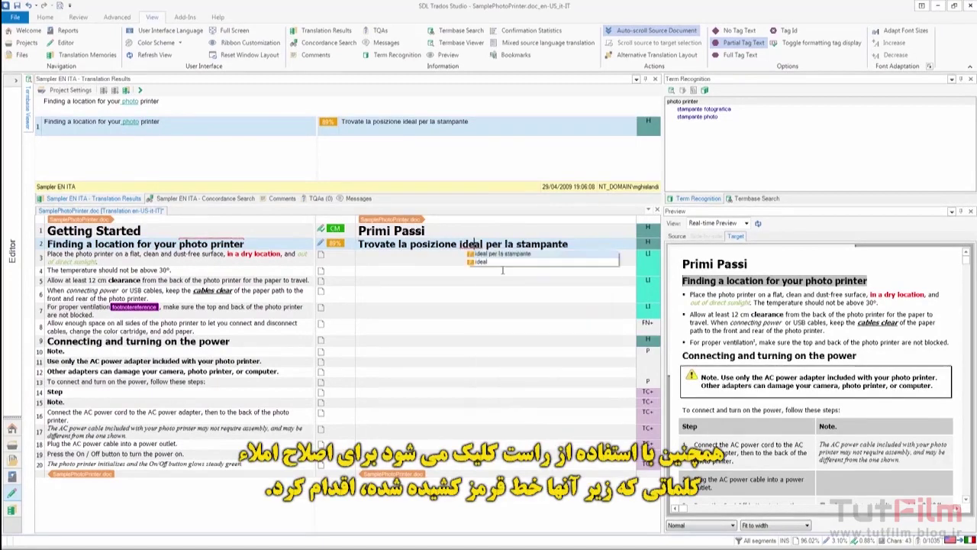
left_click(582, 243)
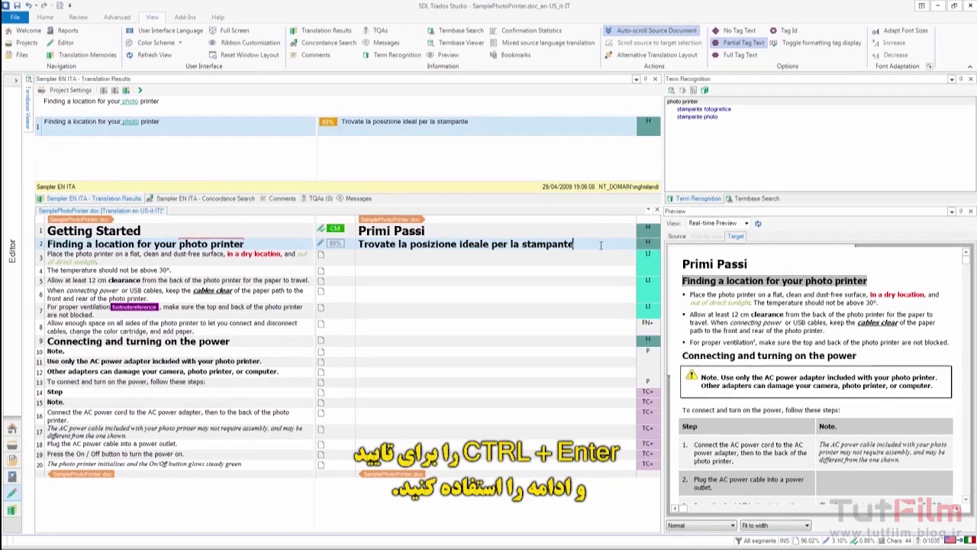
key("ctrl+Return")
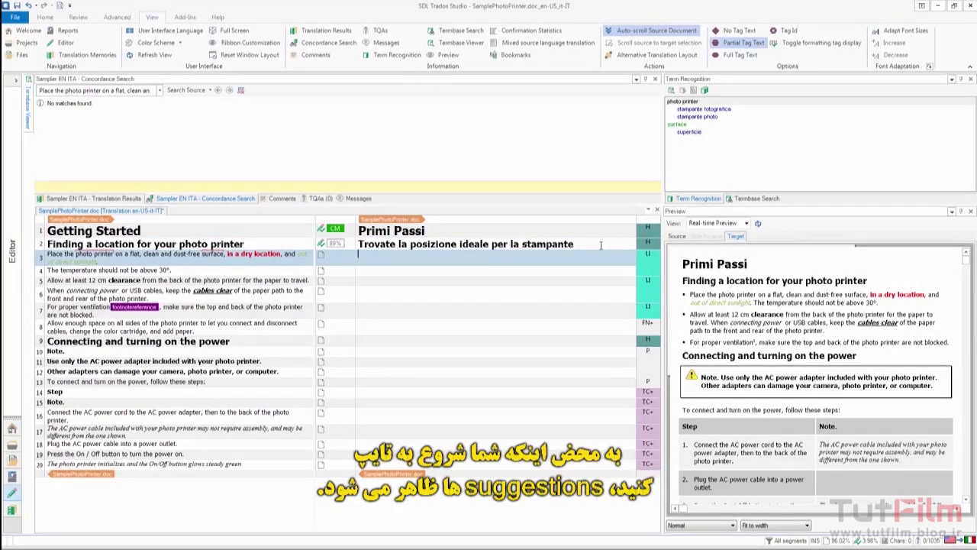
Start the translation of segment 3 with "Posizionare la stampante fotografica su una superficie piana," taking "Posizionare" from the AutoSuggest proposals
type("Posi")
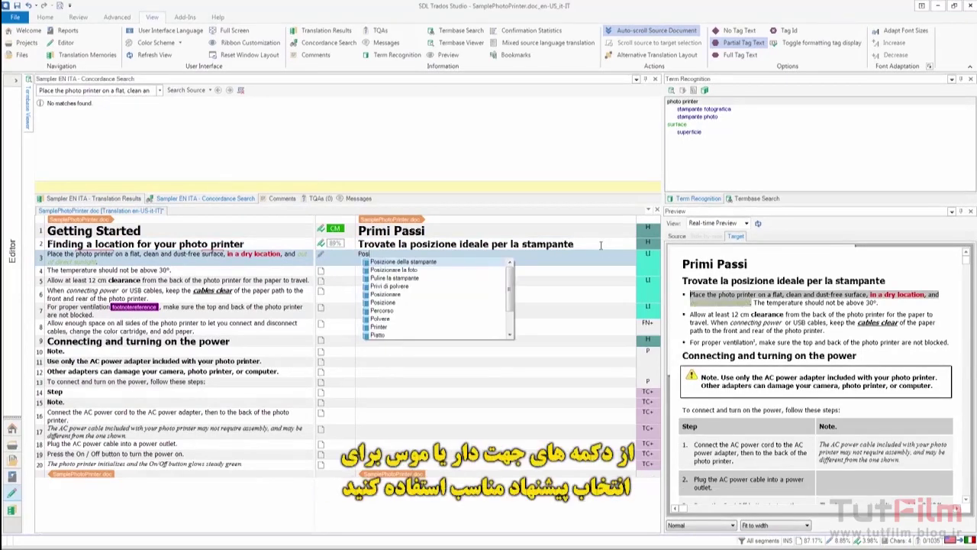
key("Down")
key("Down")
key("Down")
key("Down")
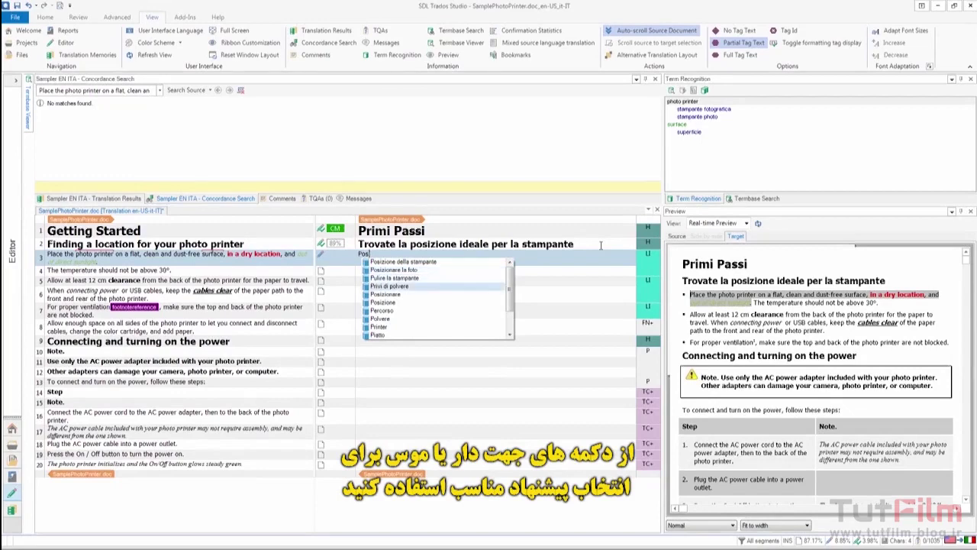
key("Return")
type("la stampante fotografica su una")
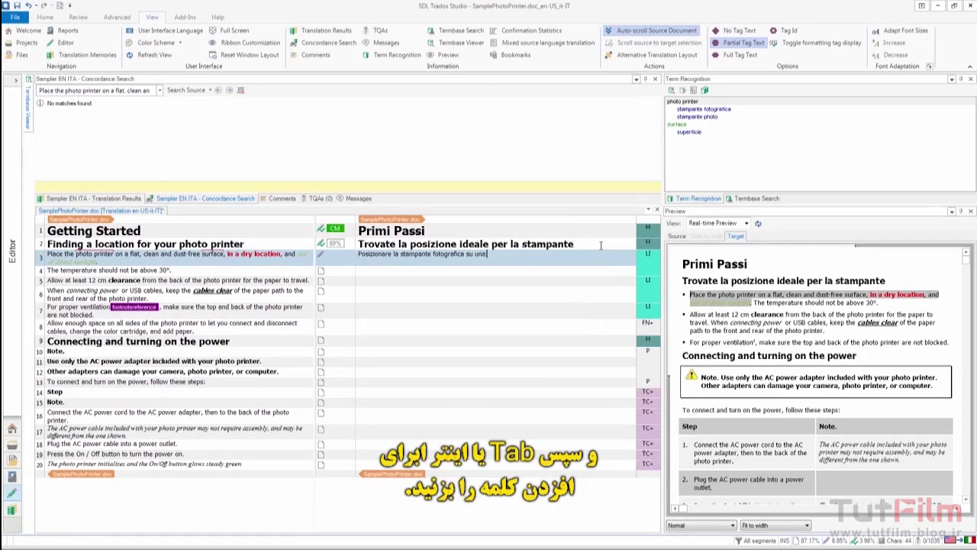
type(" superficie piana, ")
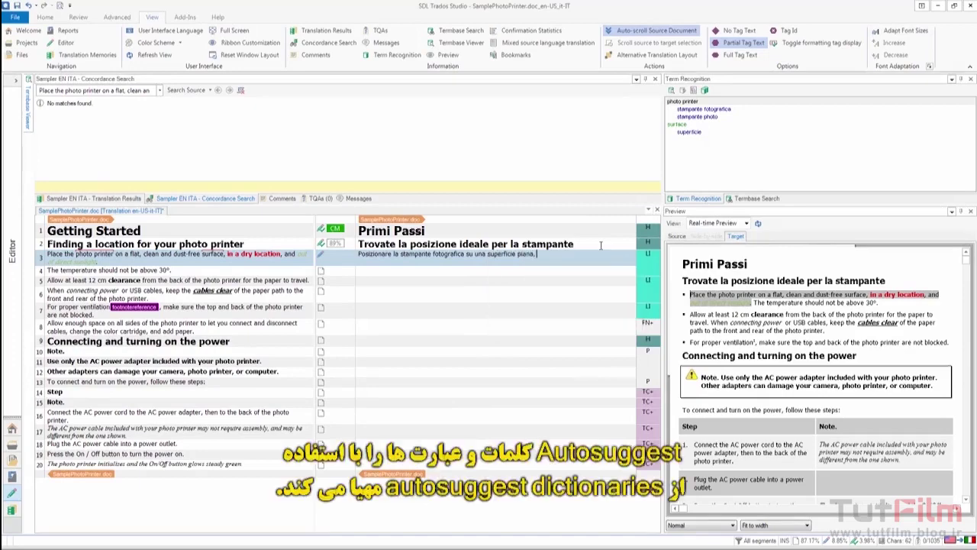
Complete segment 3 with "pulita e privi di polvere, in un luogo asciutto ed al di fuori della luce diretta del sole."
type("pulita e privi di polvere, in un luog")
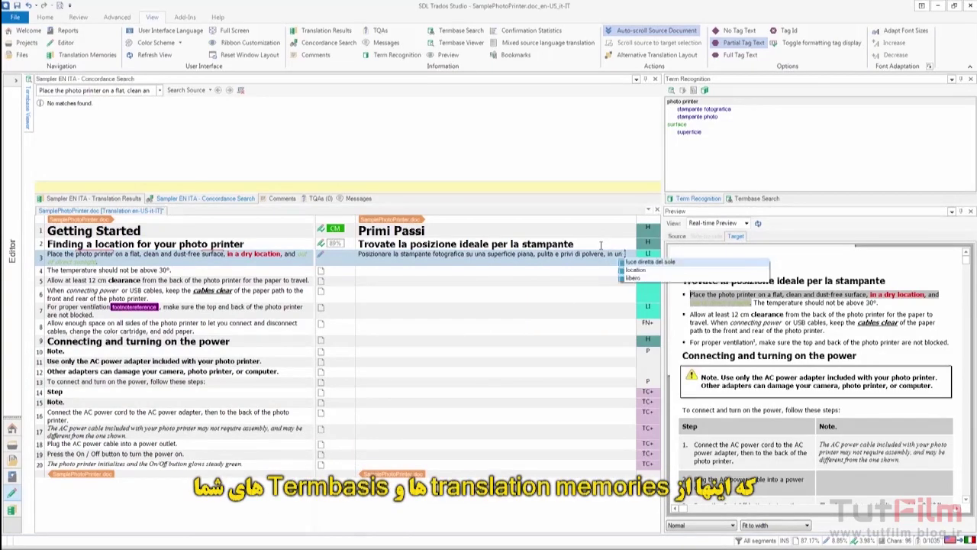
type("o asciu")
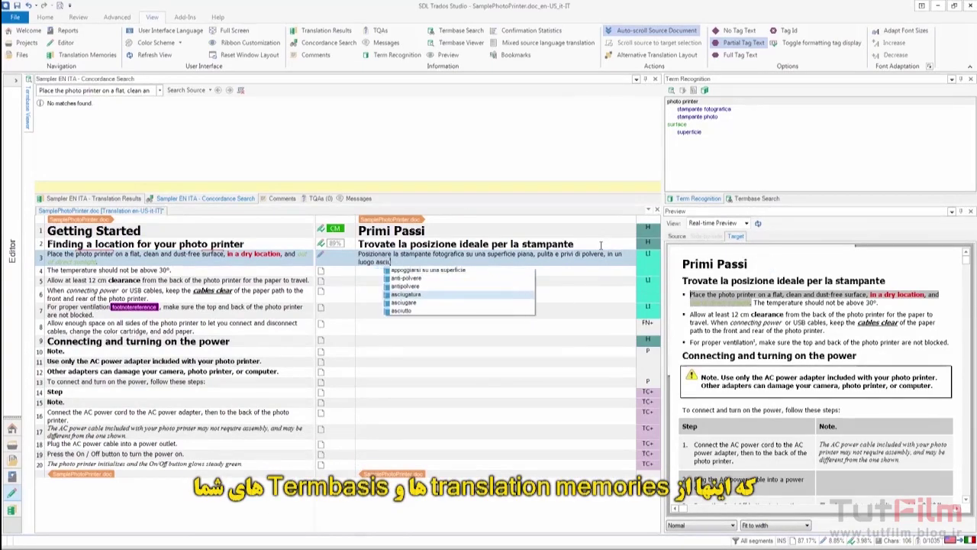
type("tto ed")
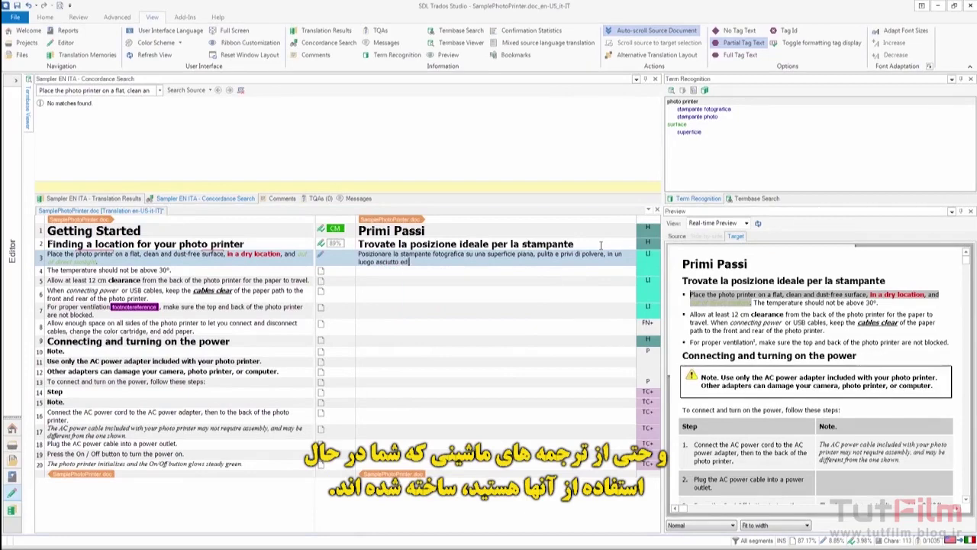
type(" al di fu")
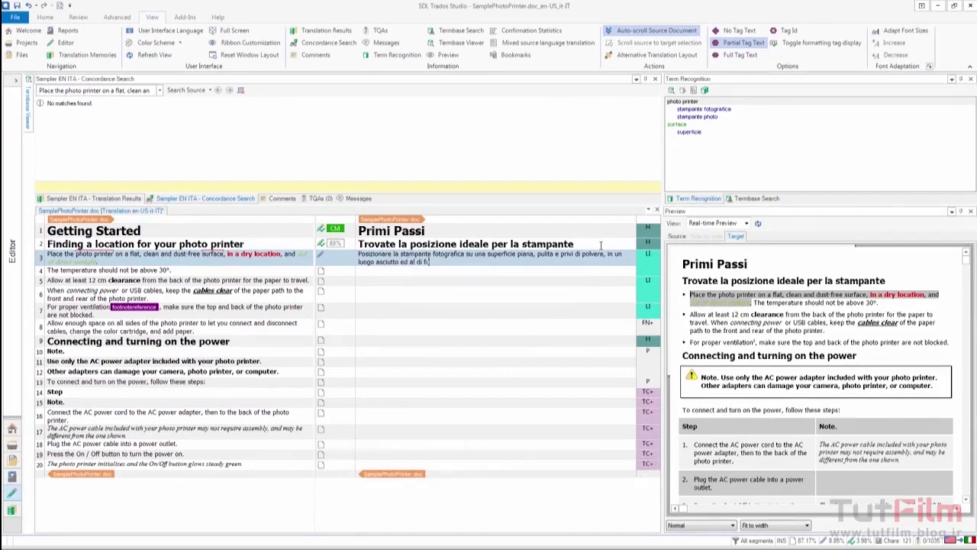
type("ori della luce diretta del sole.")
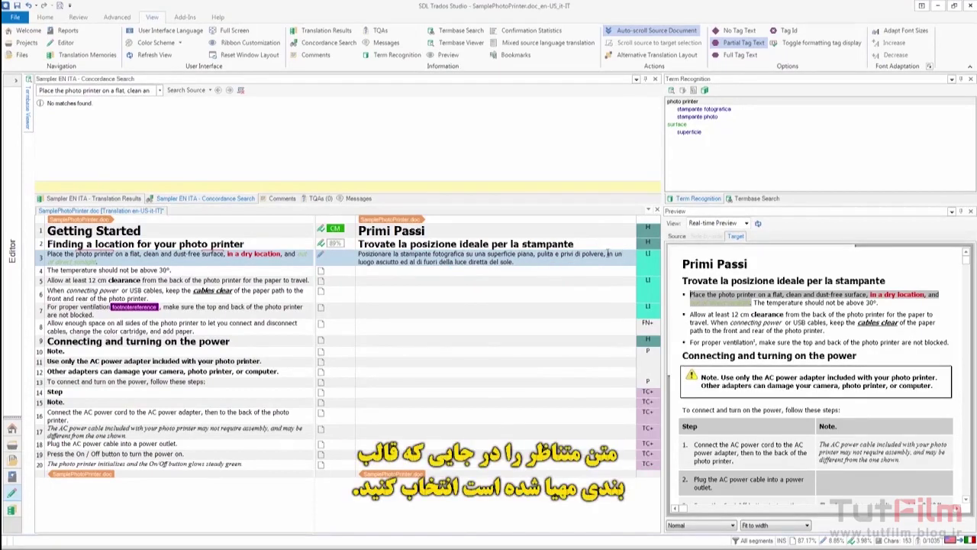
Apply source formatting in segment 3: bold red to "in un luogo asciutto", green italic to "al di fuori della luce diretta del sole", and confirm
left_click_drag(608, 255, 398, 262)
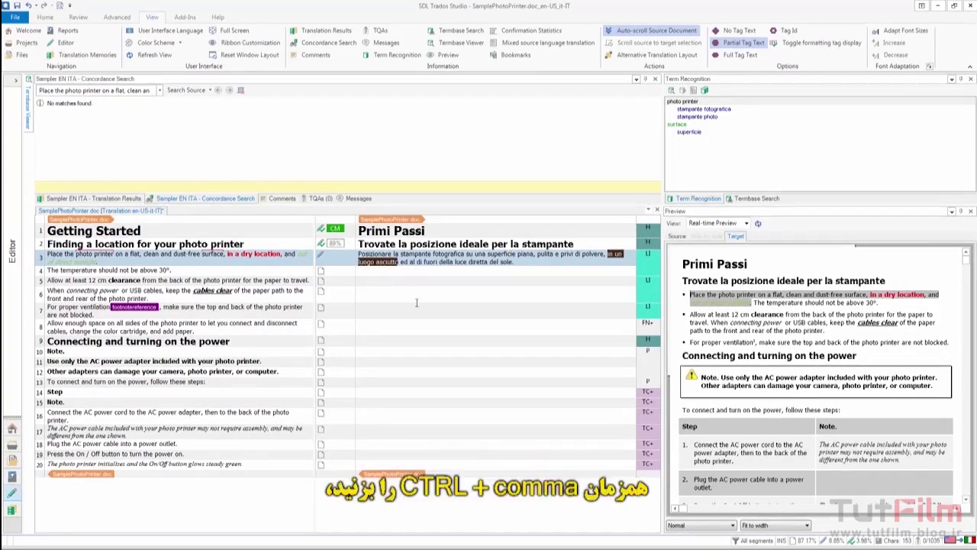
key("ctrl+comma")
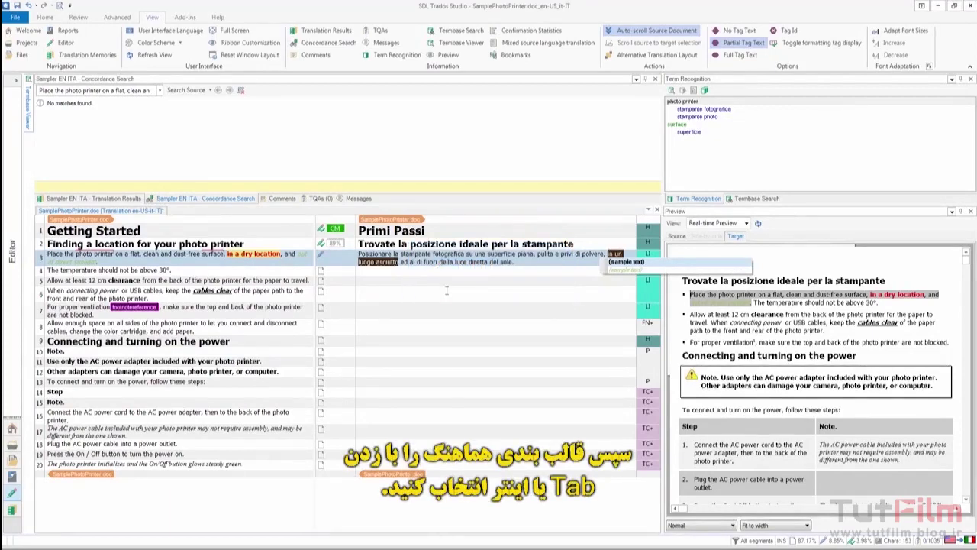
key("Return")
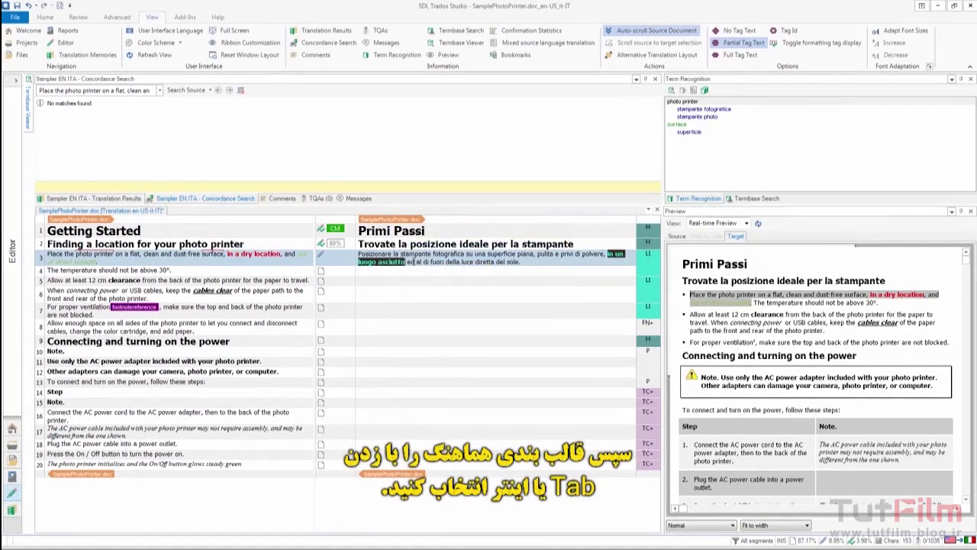
left_click_drag(416, 262, 520, 262)
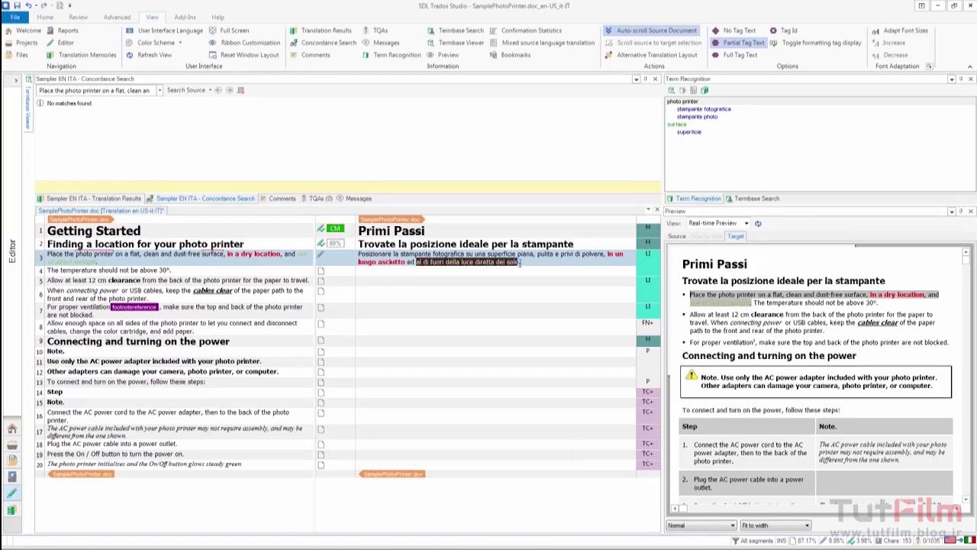
key("ctrl+comma")
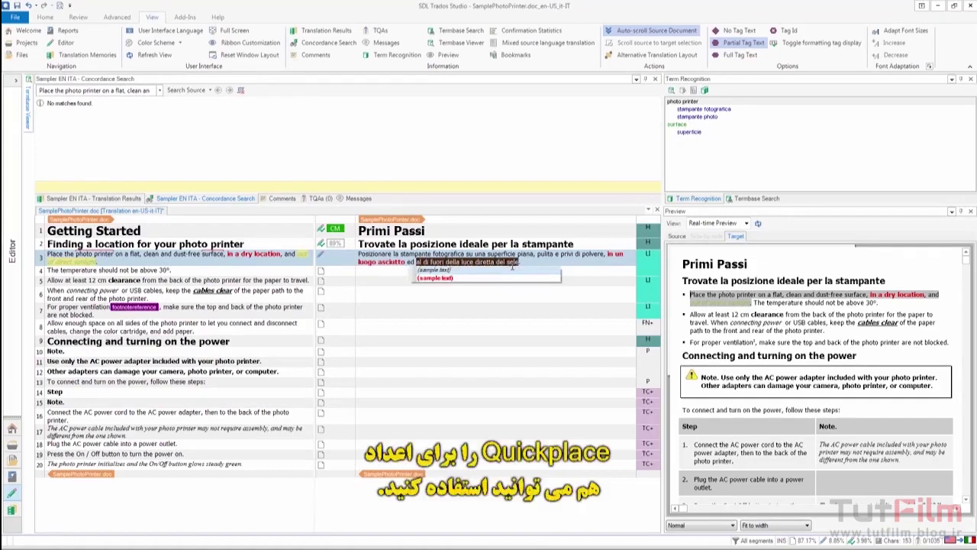
left_click(513, 269)
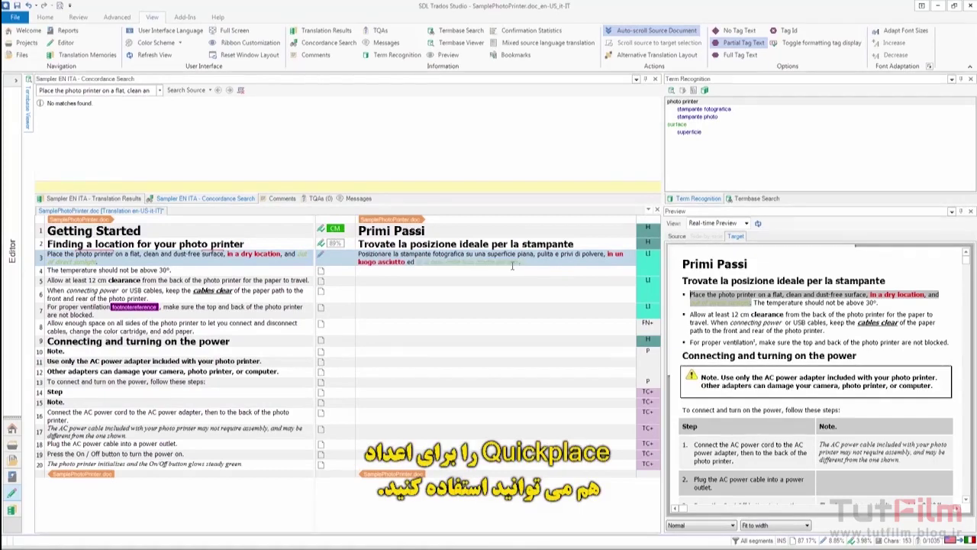
key("ctrl+Return")
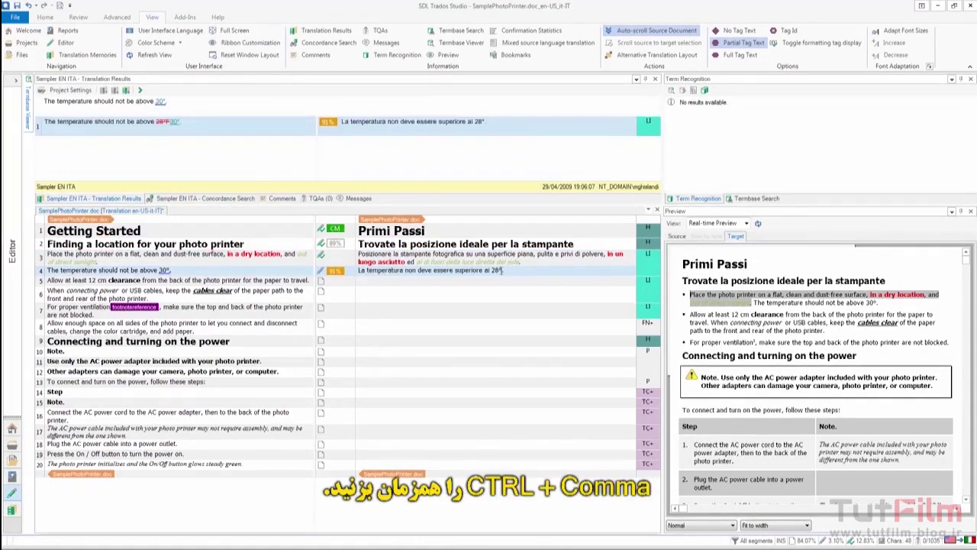
Replace the temperature in the segment 4 translation with 30° placed from the source, and confirm the segment
left_click_drag(501, 269, 491, 270)
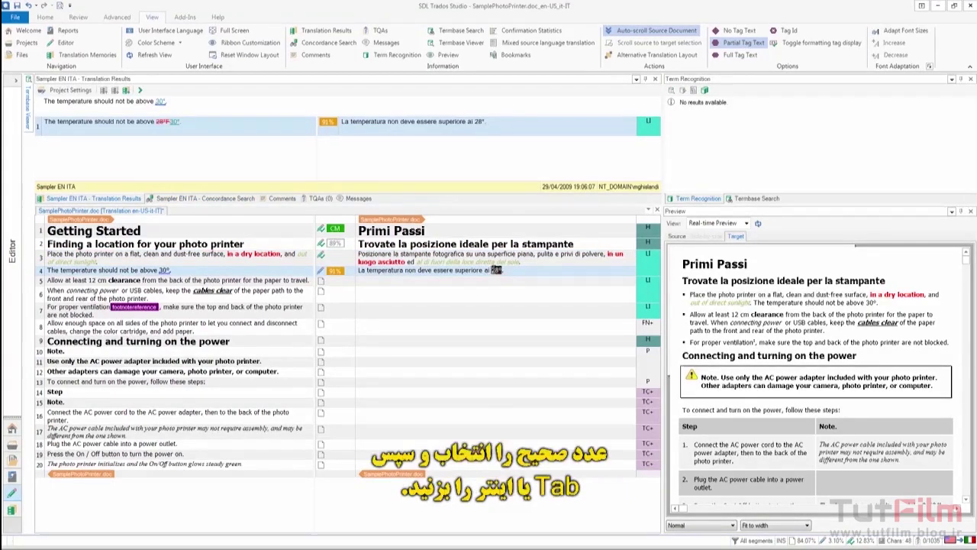
key("Delete")
key("ctrl+comma")
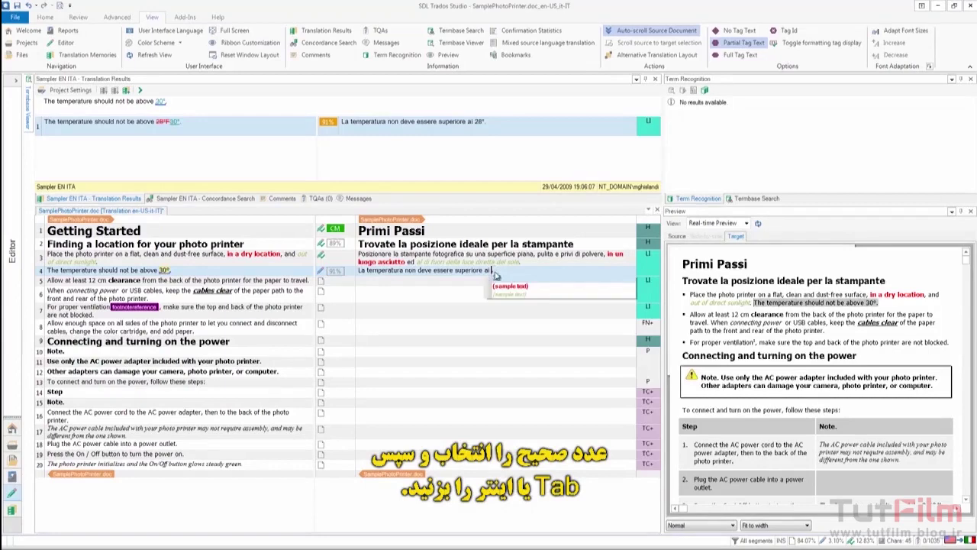
key("Return")
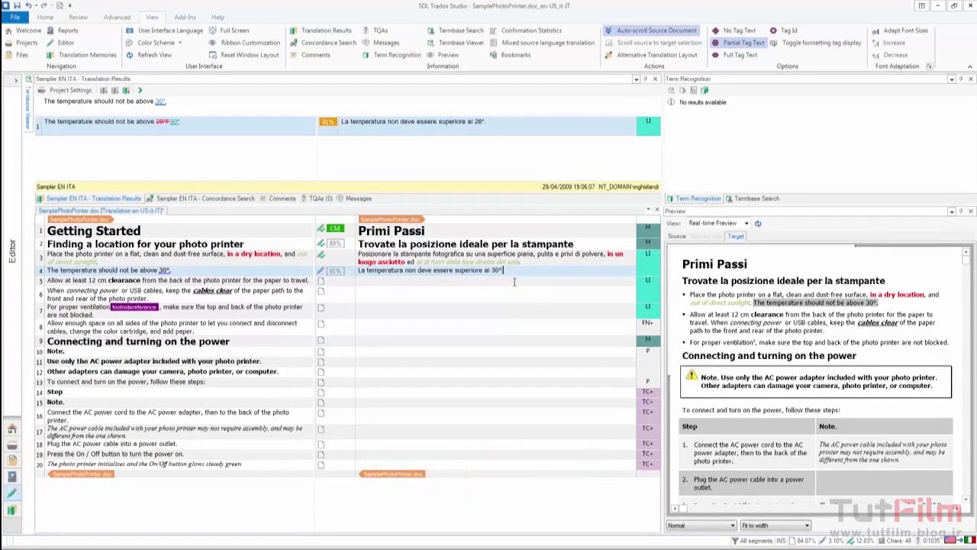
key("ctrl+Return")
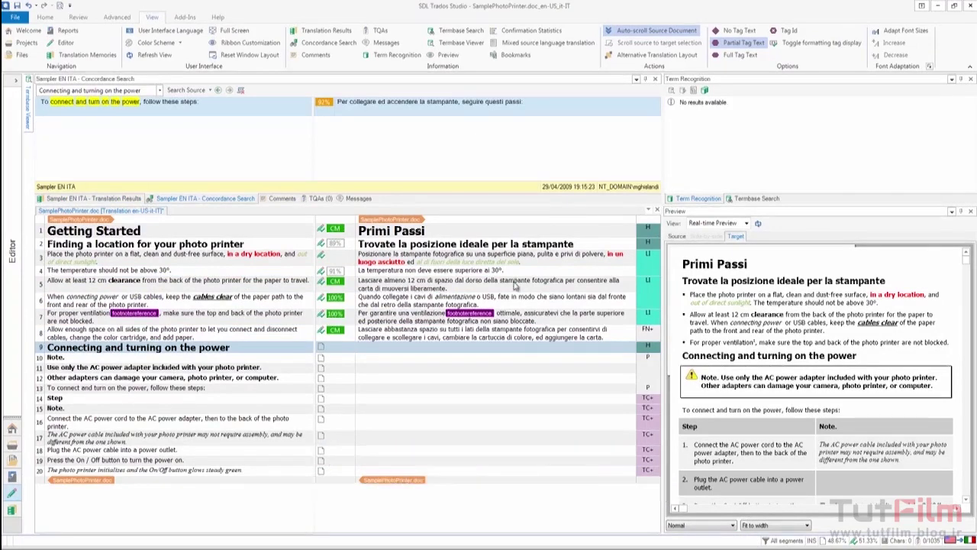
Translate the segment 9 heading as "Collegamento ed accensione della stampante", completing the last word with AutoSuggest, and confirm it
type("Collegamento")
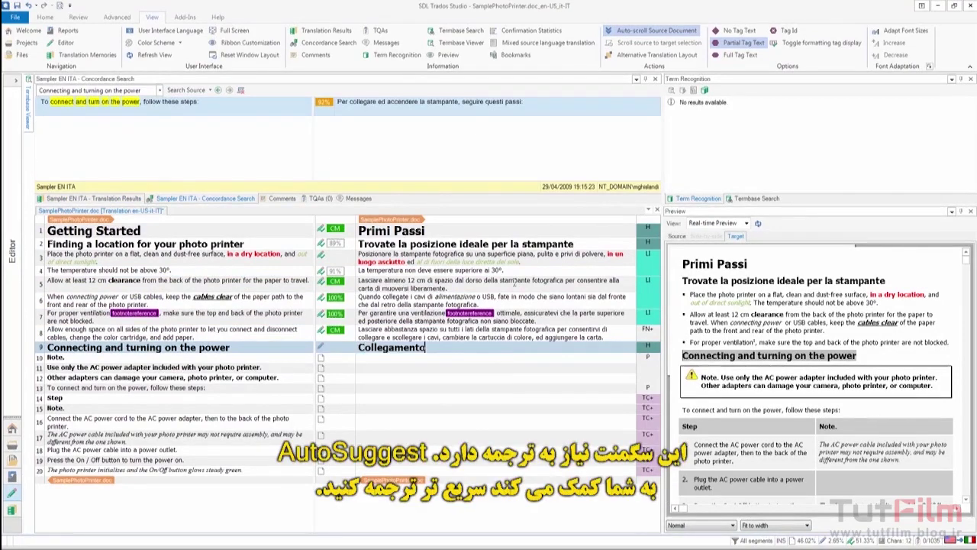
type(" ed acc")
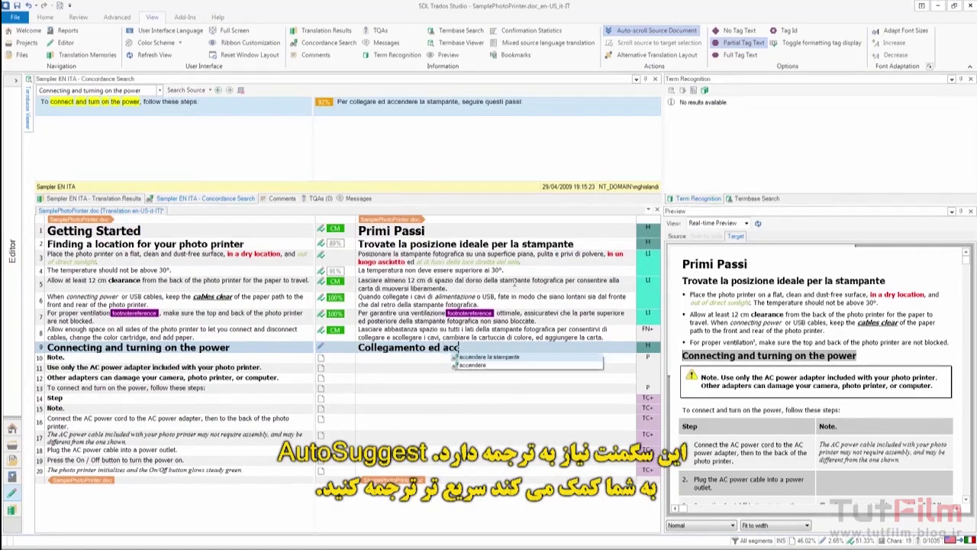
type("ensione ")
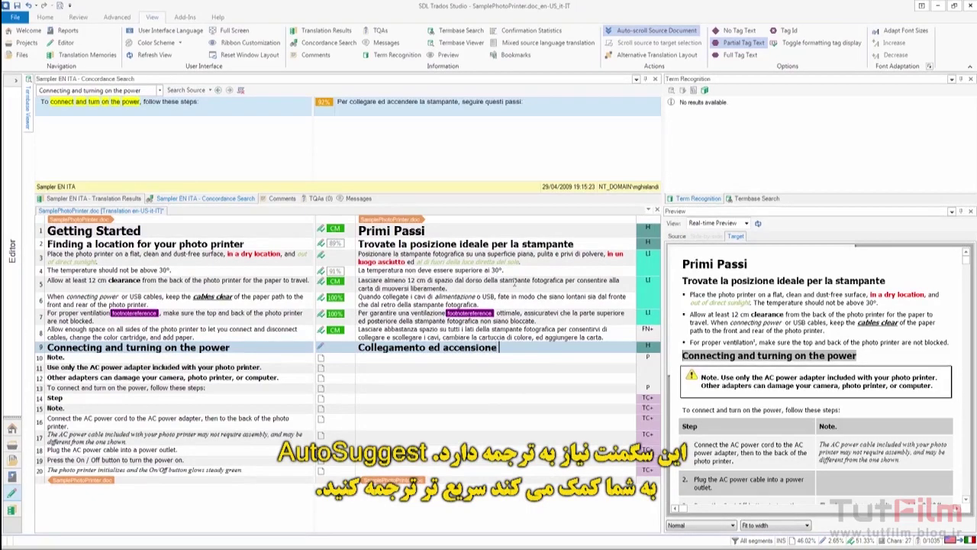
type("della sta")
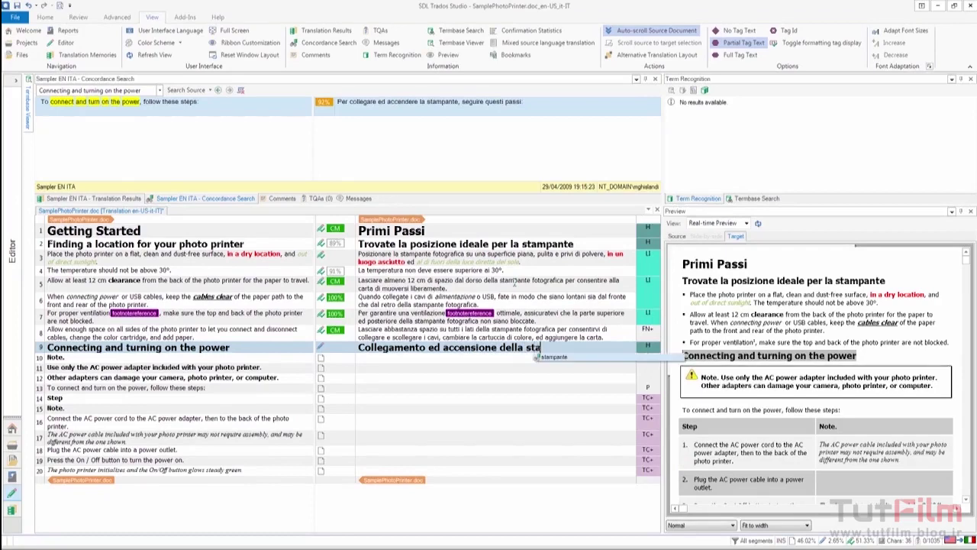
key("Return")
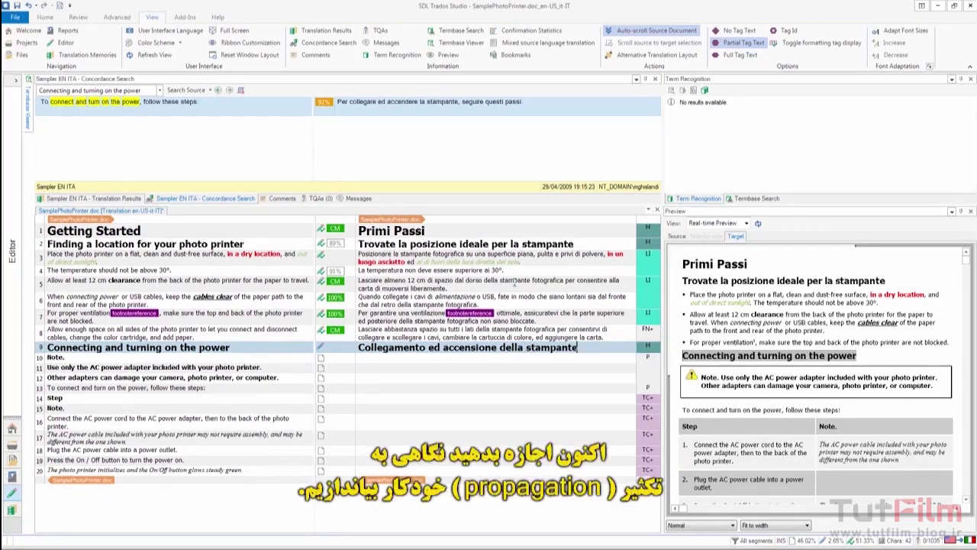
key("ctrl+Return")
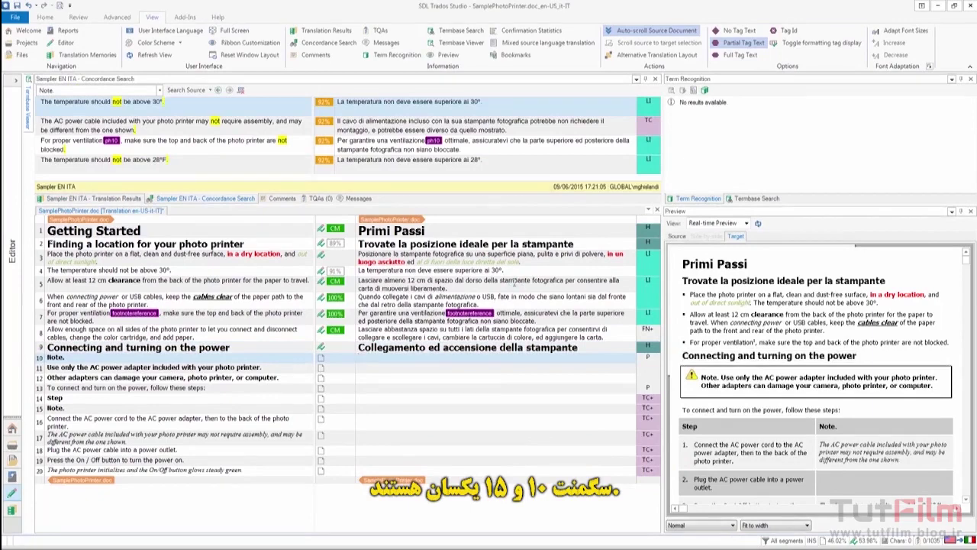
Translate segment 10 as "Nota." using the AutoSuggest proposal, and confirm it
type("N")
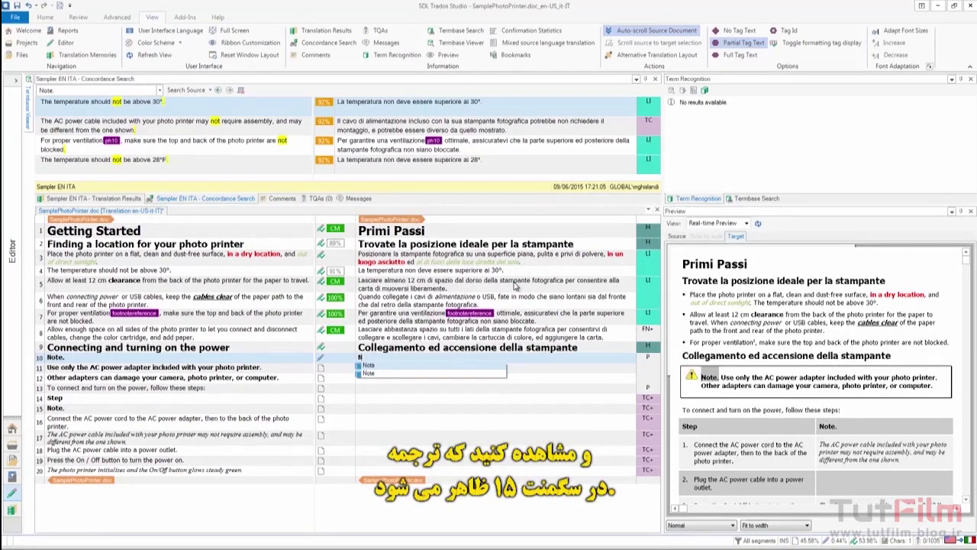
key("Return")
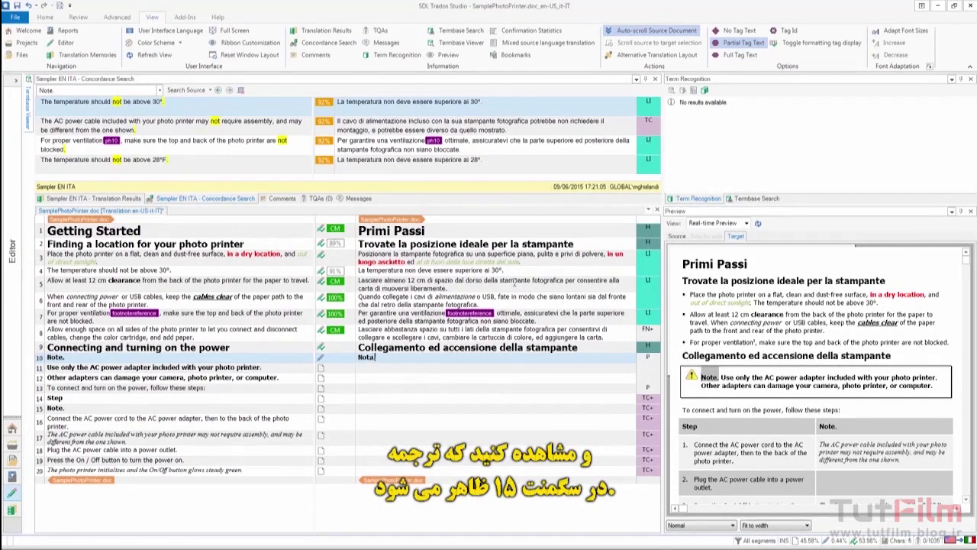
type(".")
key("ctrl+Return")
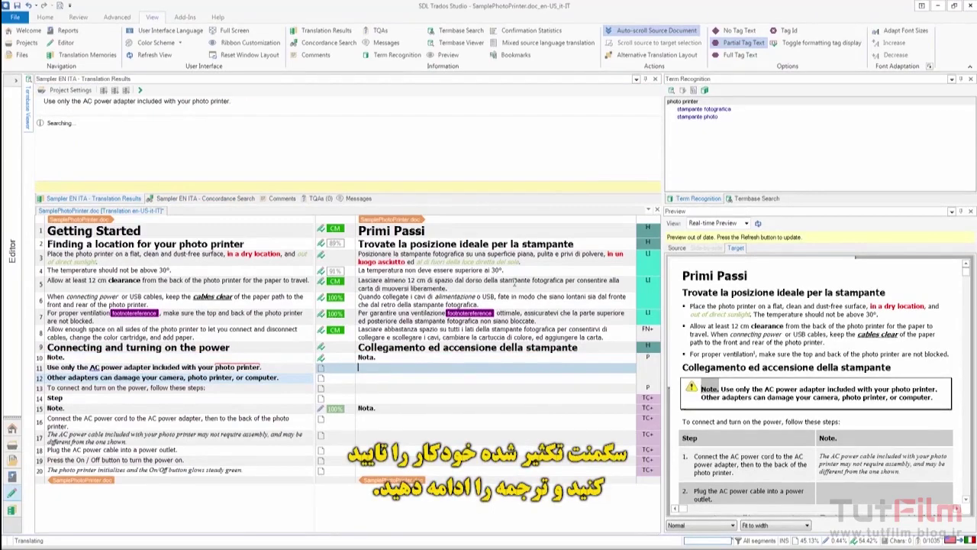
Accept and confirm the translation memory matches for segments 11, 12 and 13
key("ctrl+Return")
key("ctrl+Return")
key("ctrl+Return")
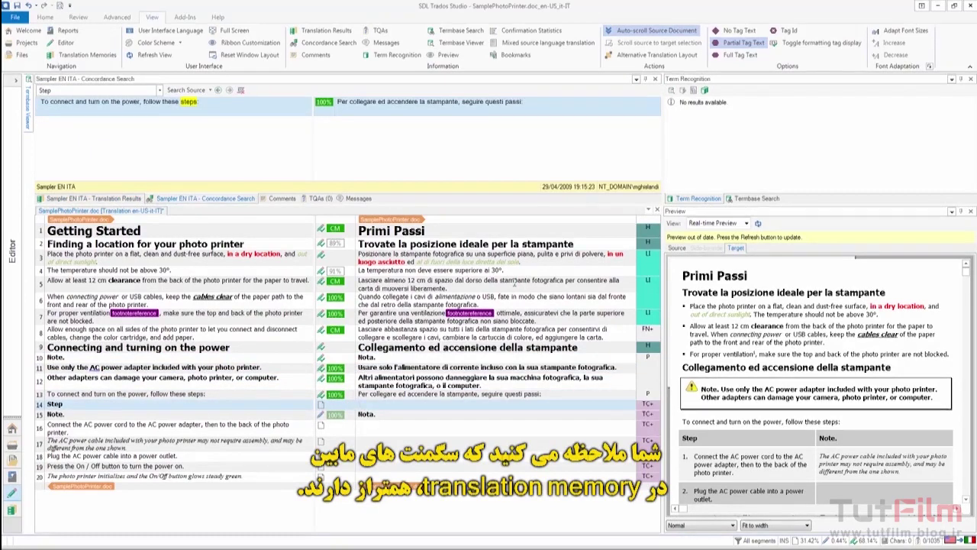
Translate segment 14 as "Passo" using the AutoSuggest proposal, and confirm segments 14 to 17, keeping their propagated and translation memory matches
key("ctrl+space")
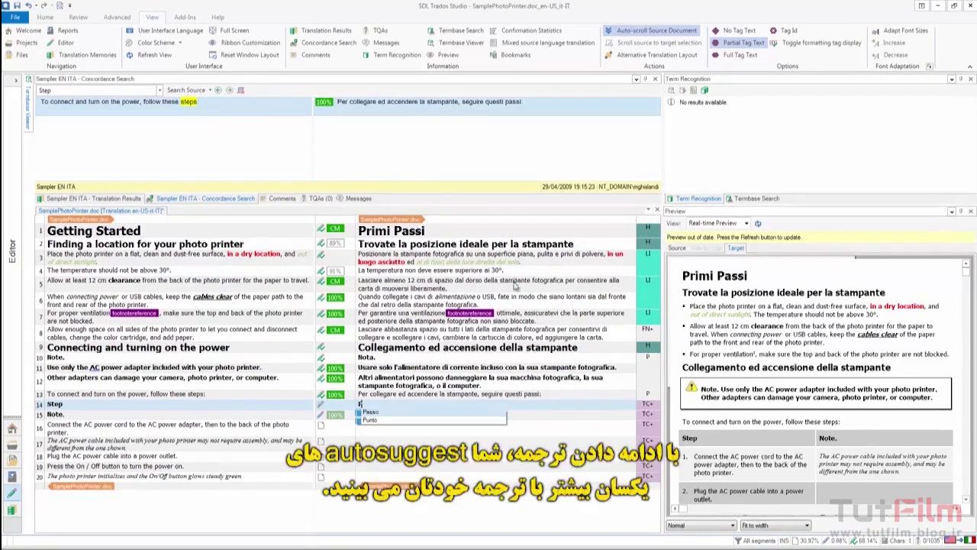
type("P")
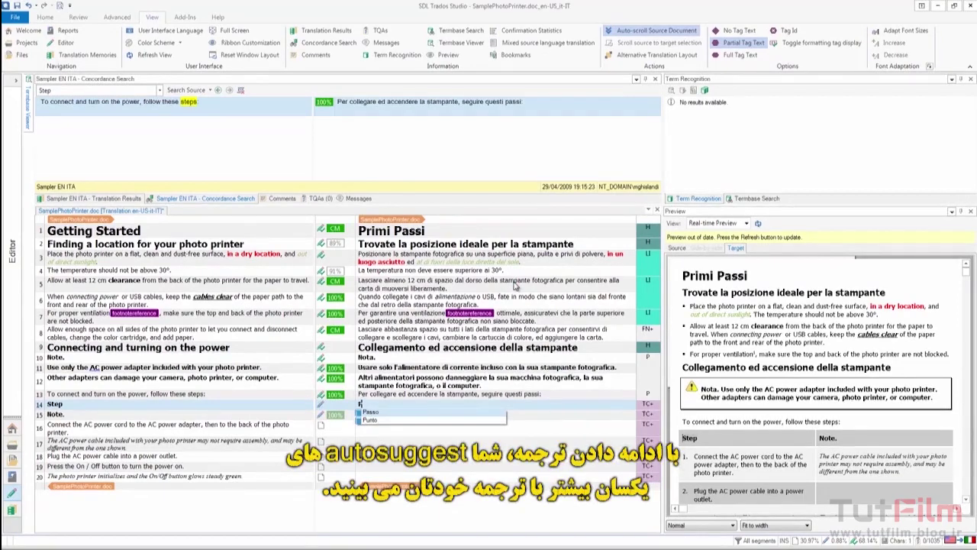
key("Return")
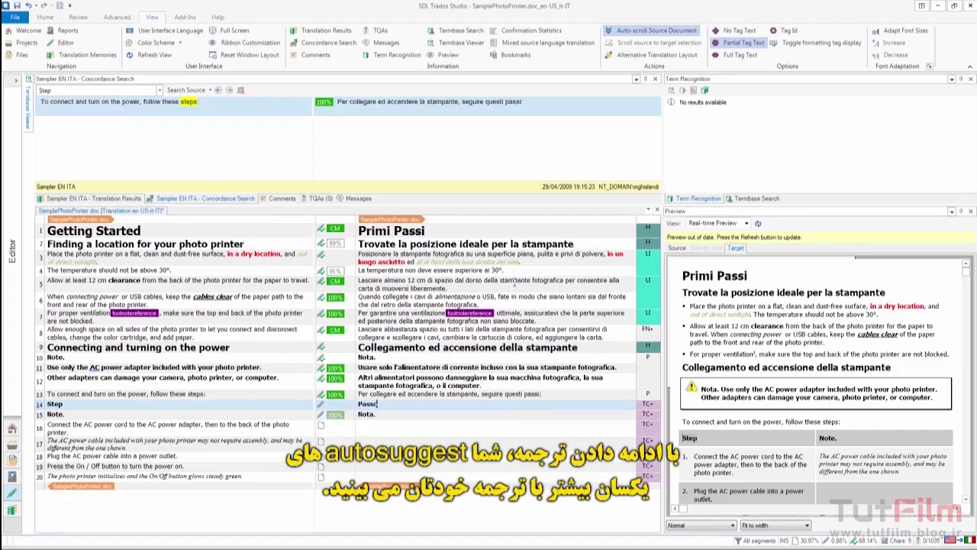
key("ctrl+Return")
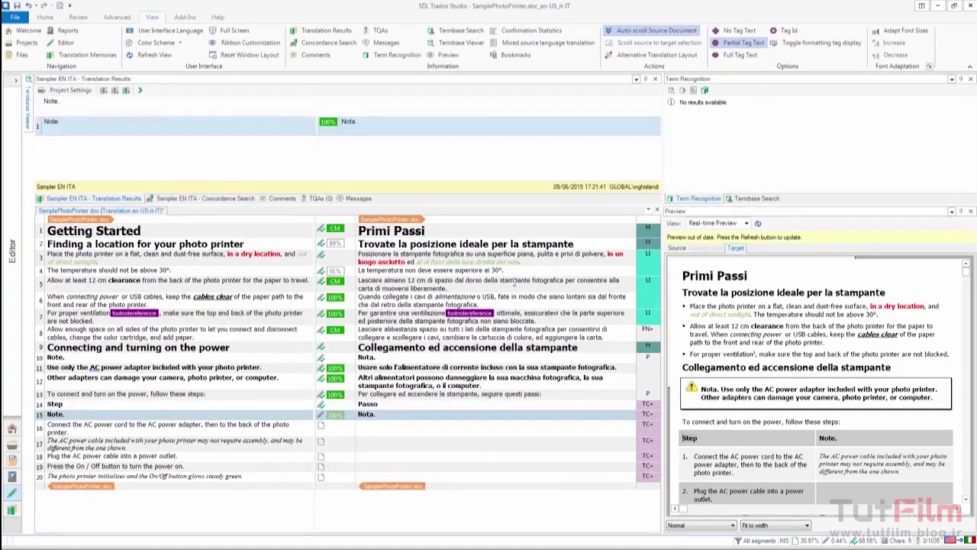
key("ctrl+Return")
key("ctrl+Return")
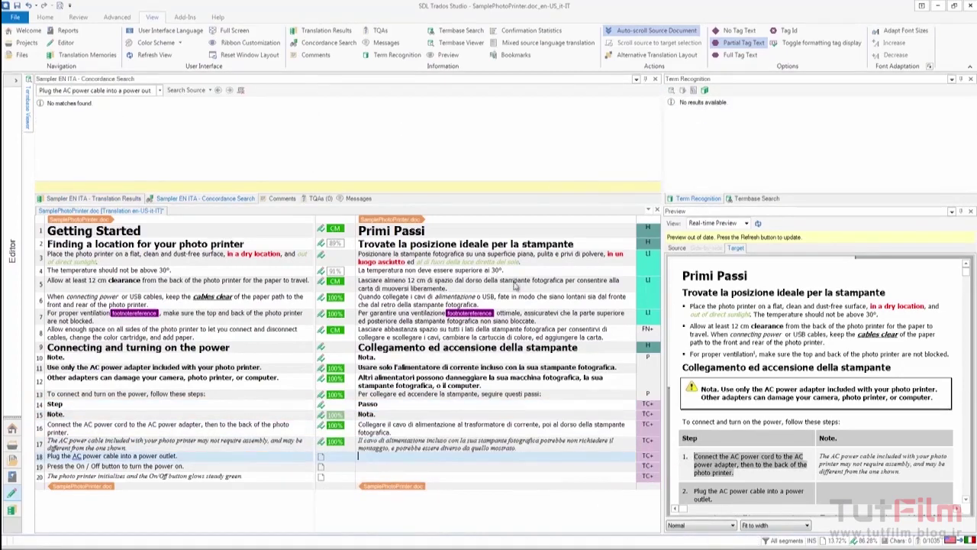
Translate segment 18 as "Collegare il cavo di alimentazione AC in una presa." with AutoSuggest for the opening phrase, and confirm it
type("C")
key("Return")
type("AC")
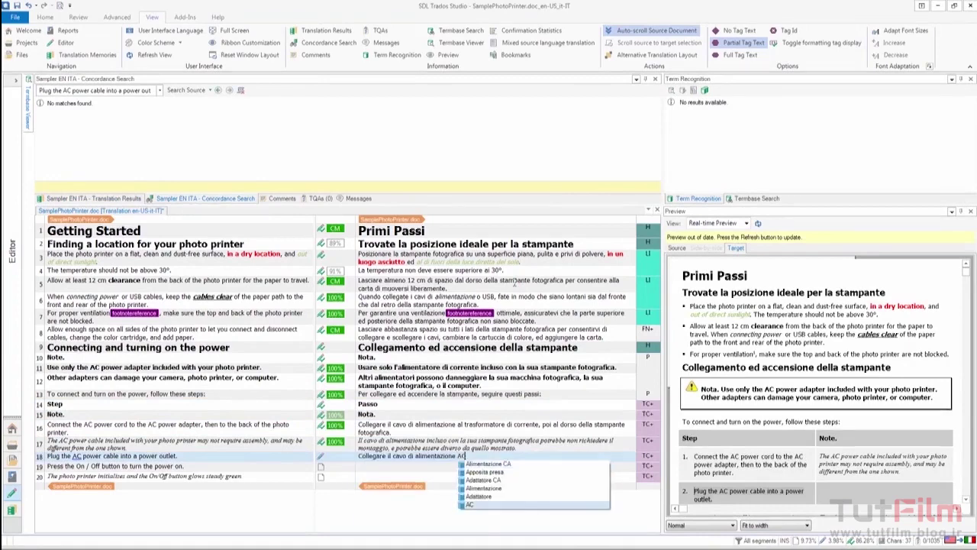
type(" in una presa")
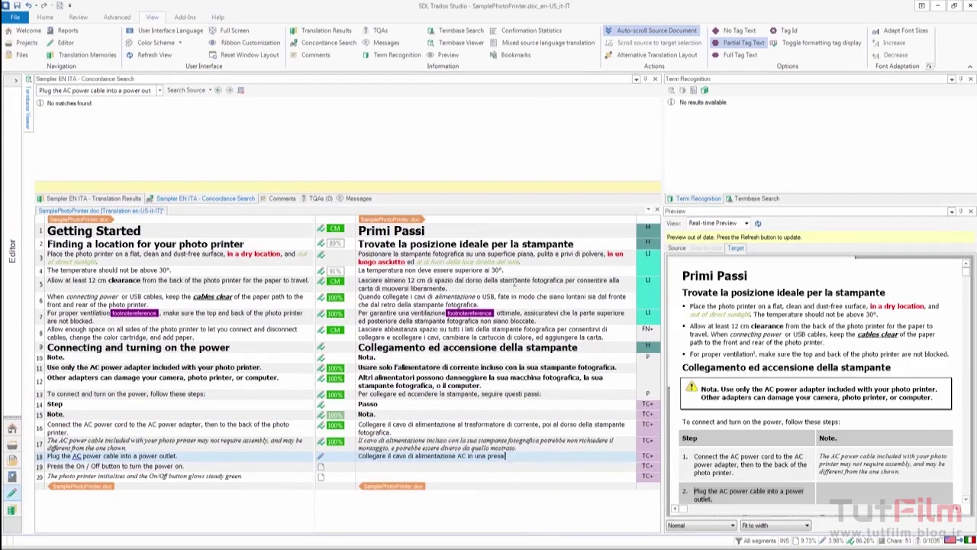
key("ctrl+Return")
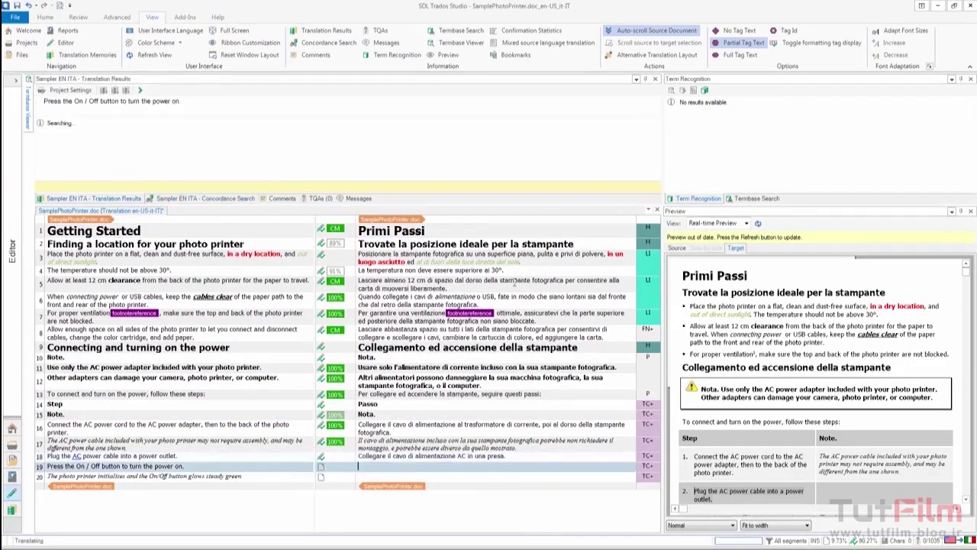
Translate segment 19 as "Premere On / Off per accendere l'unità", completing it with AutoSuggest, and confirm it
type("Preme")
key("Return")
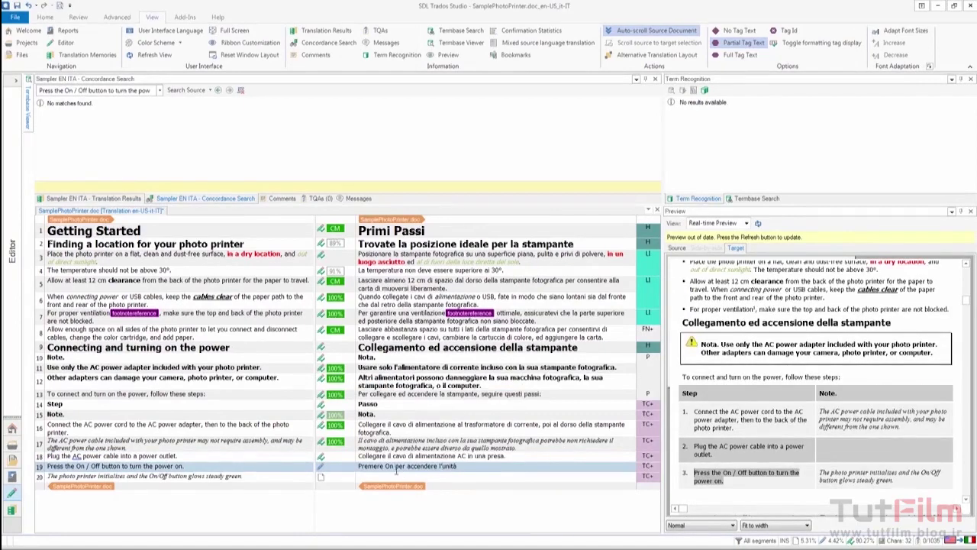
left_click(396, 466)
type("/ Off")
key("ctrl+Return")
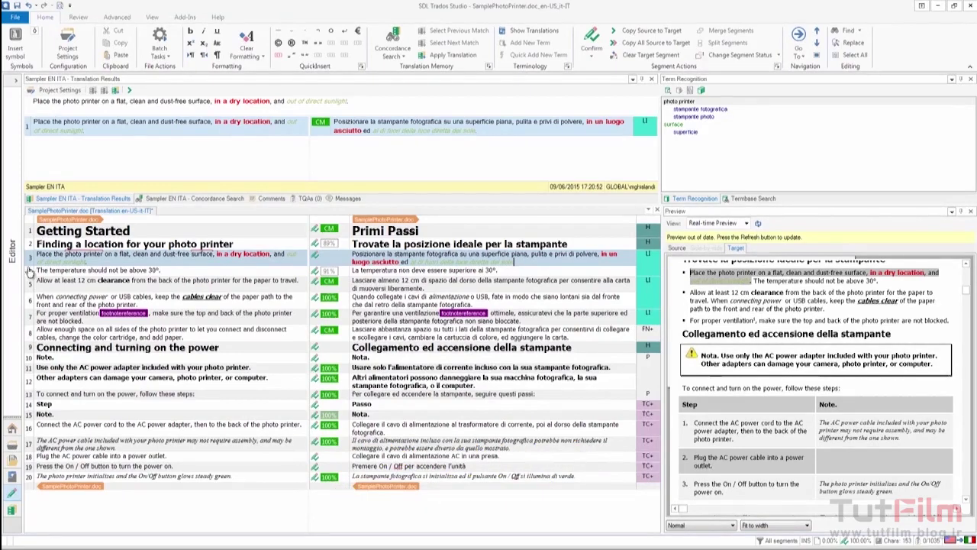
Quick-add the segment 3 term "direct sunlight" with its translation "luce diretta del sole." to the termbase, and close the termbase viewer
left_click_drag(50, 268, 88, 263)
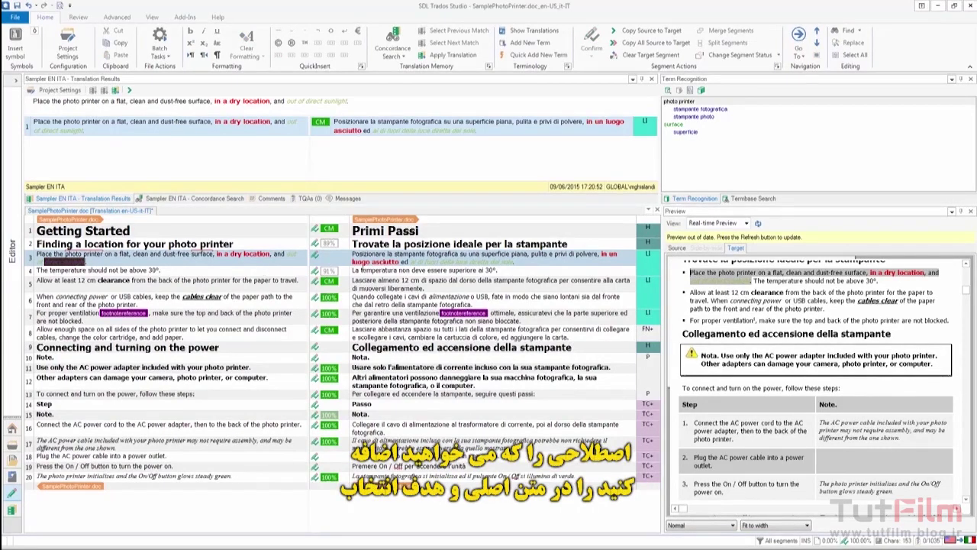
left_click_drag(455, 262, 515, 261)
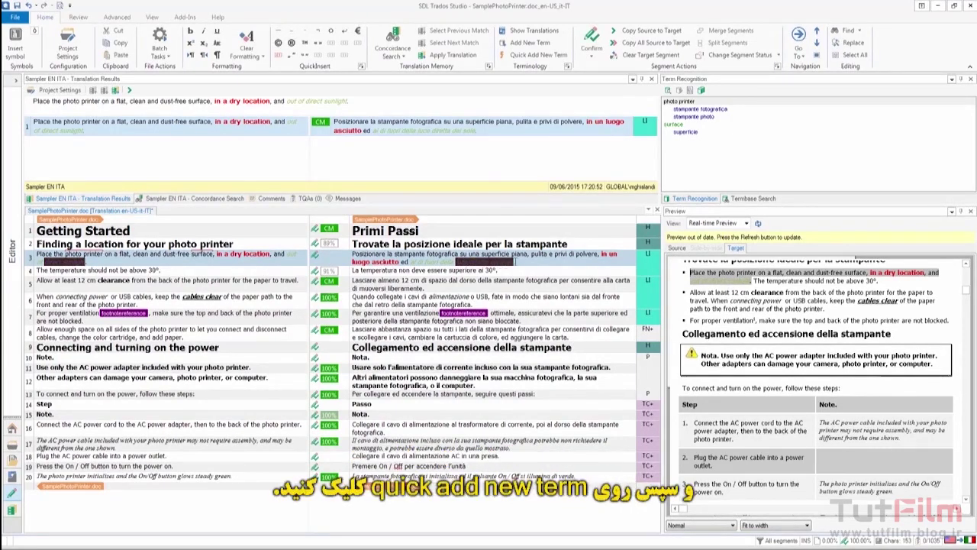
left_click(538, 54)
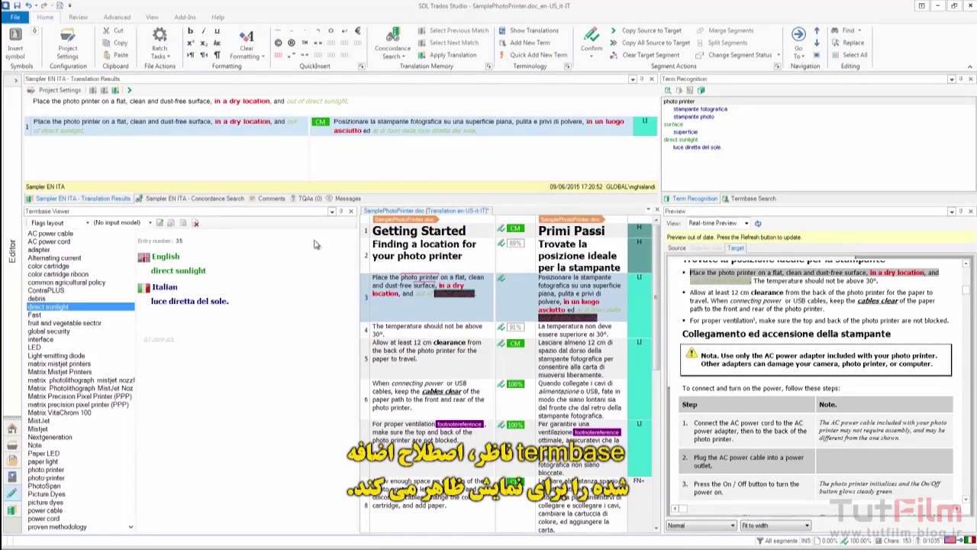
left_click(351, 211)
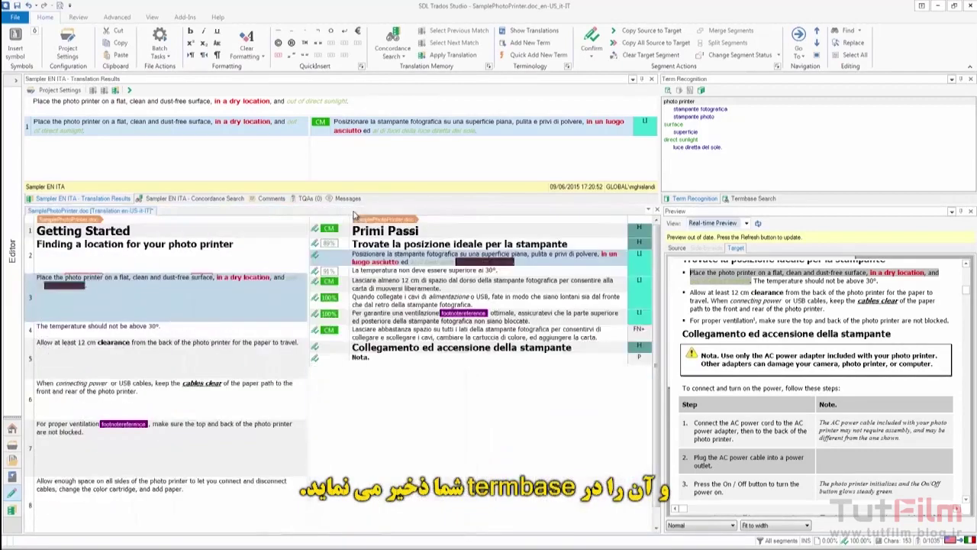
left_click(525, 264)
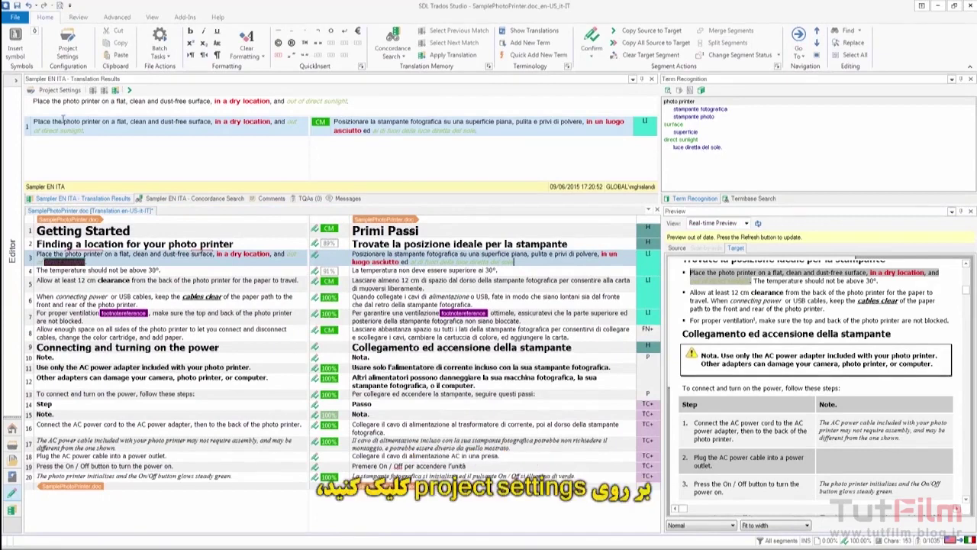
Open the project's verification settings and review the QA Checker 3.0 options for segments verification, segments to exclude and inconsistencies
left_click(68, 42)
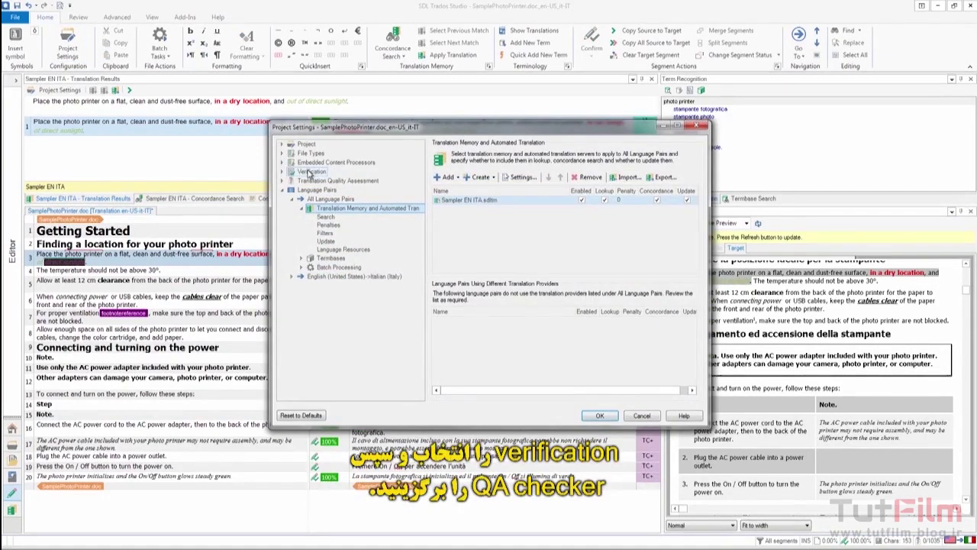
left_click(309, 173)
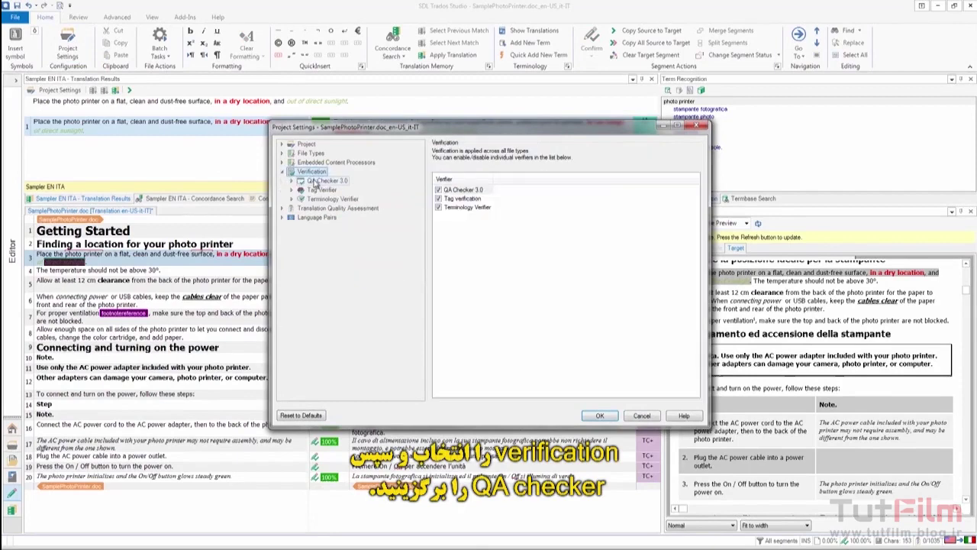
left_click(315, 181)
left_click(318, 190)
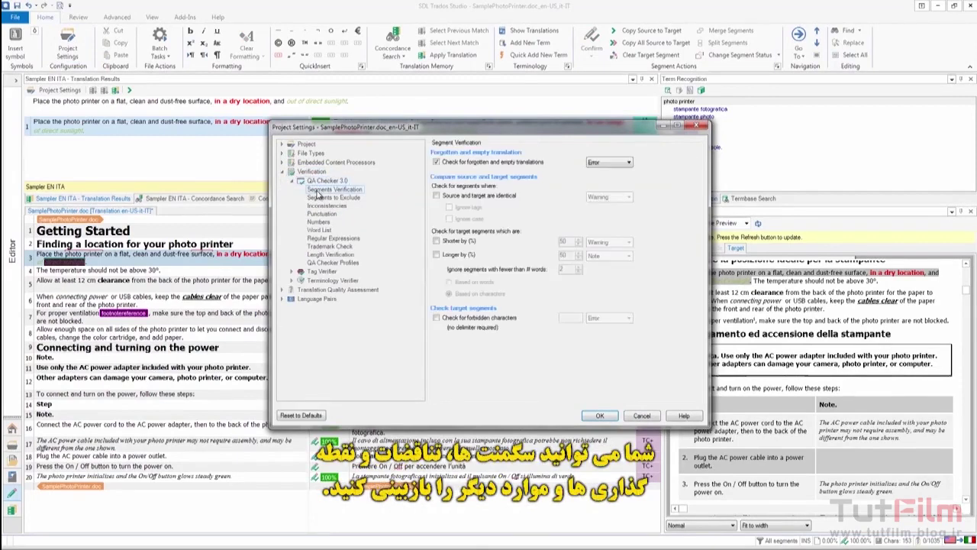
left_click(318, 198)
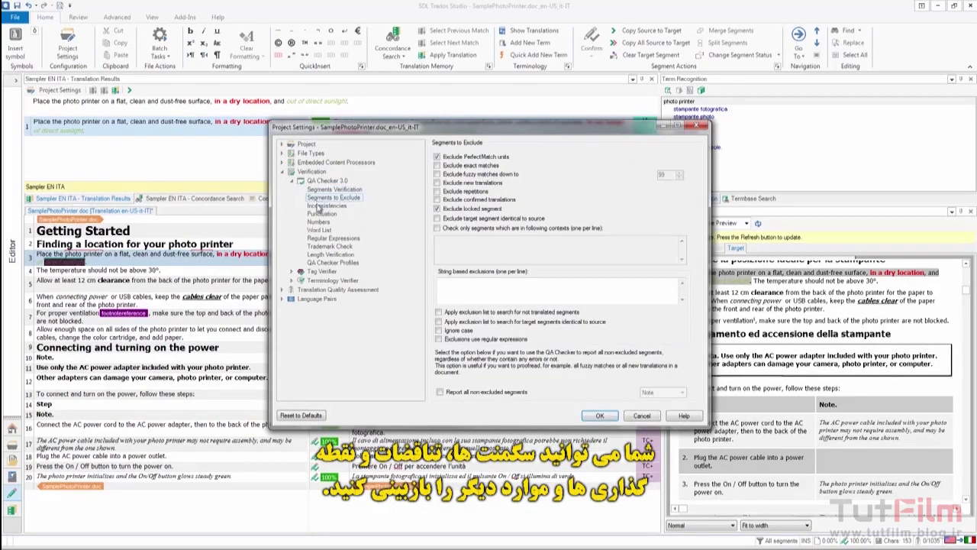
left_click(321, 206)
Enable the QA Checker punctuation checks for same end punctuation, Spanish punctuation and unintentional spaces, and apply the project settings
left_click(320, 215)
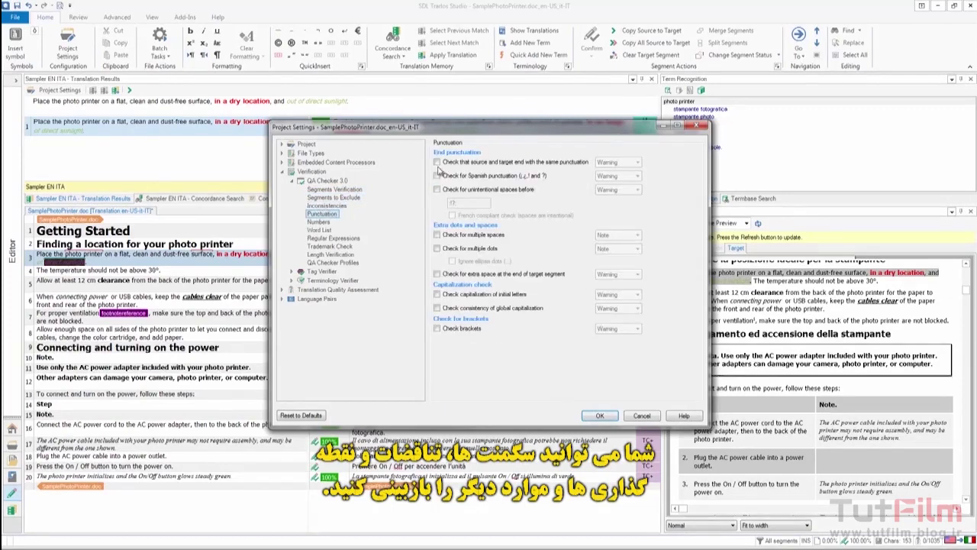
left_click(437, 162)
left_click(437, 176)
left_click(438, 189)
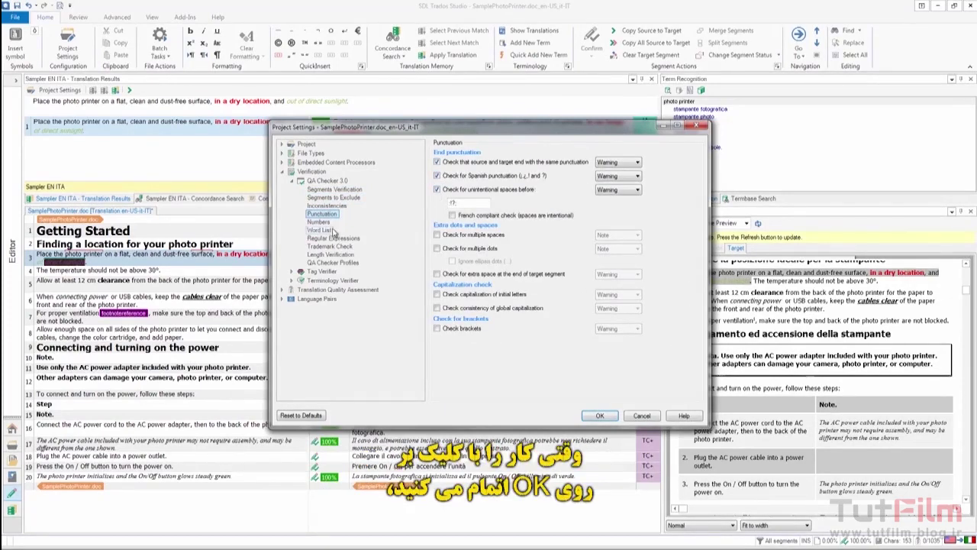
left_click(319, 223)
left_click(333, 237)
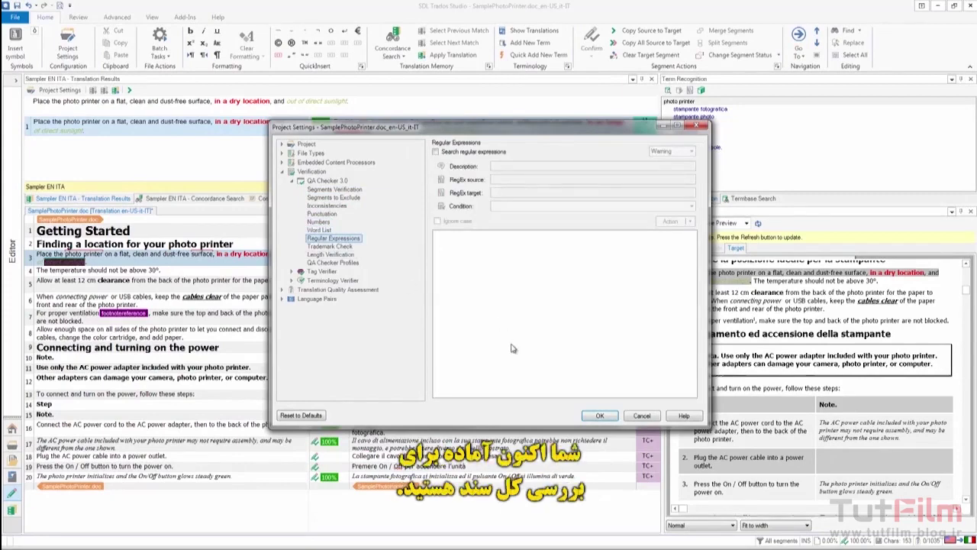
left_click(599, 416)
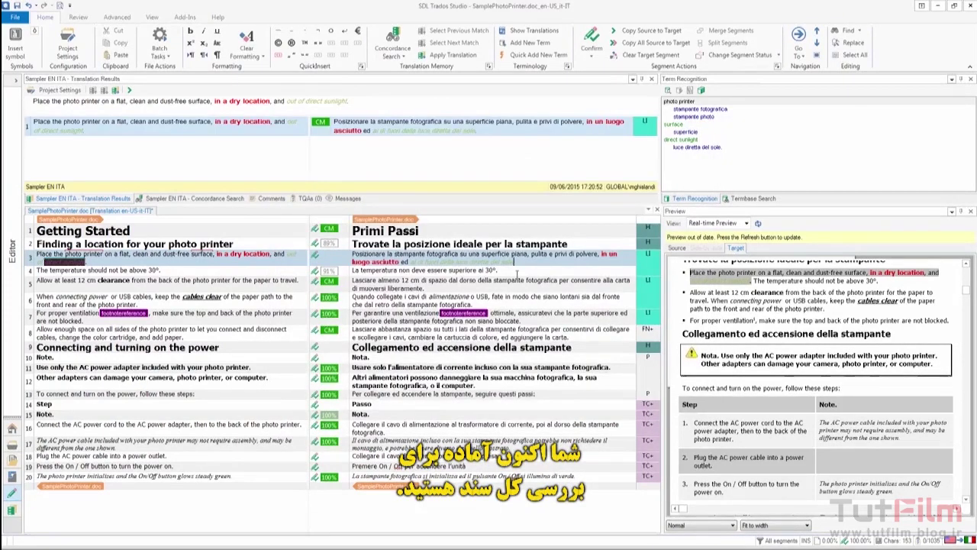
Verify the whole document and work through its messages: end the segment 19 translation with a full stop and open the Tag Verifier note
key("F8")
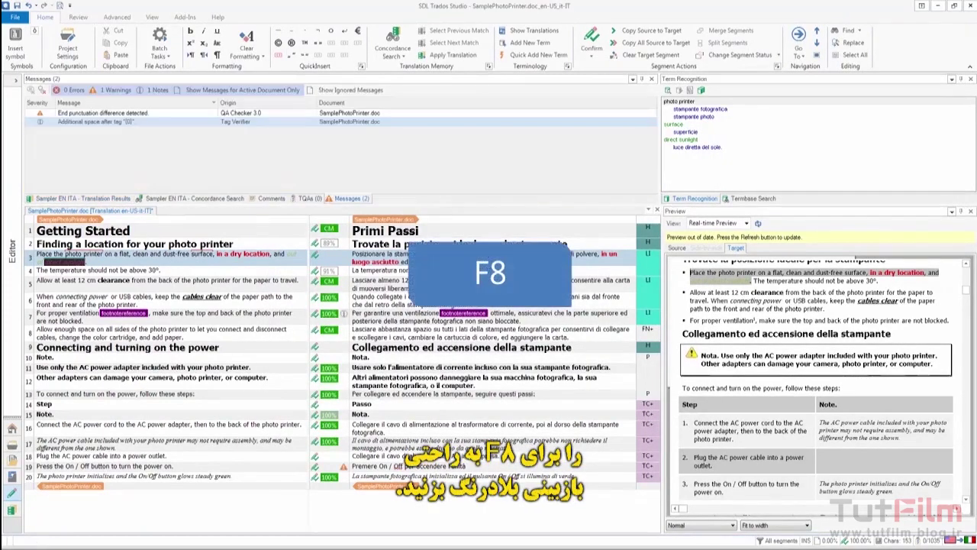
left_click(390, 115)
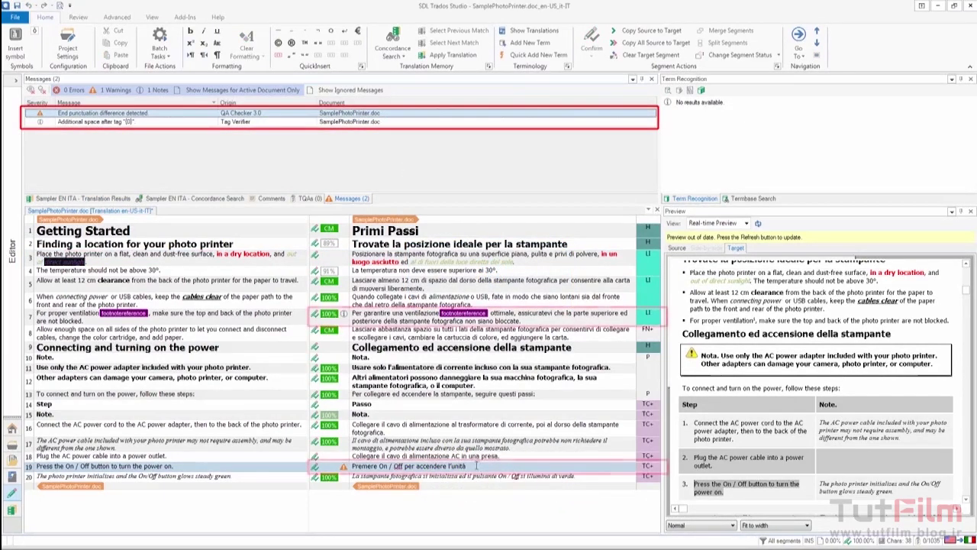
mouse_move(345, 467)
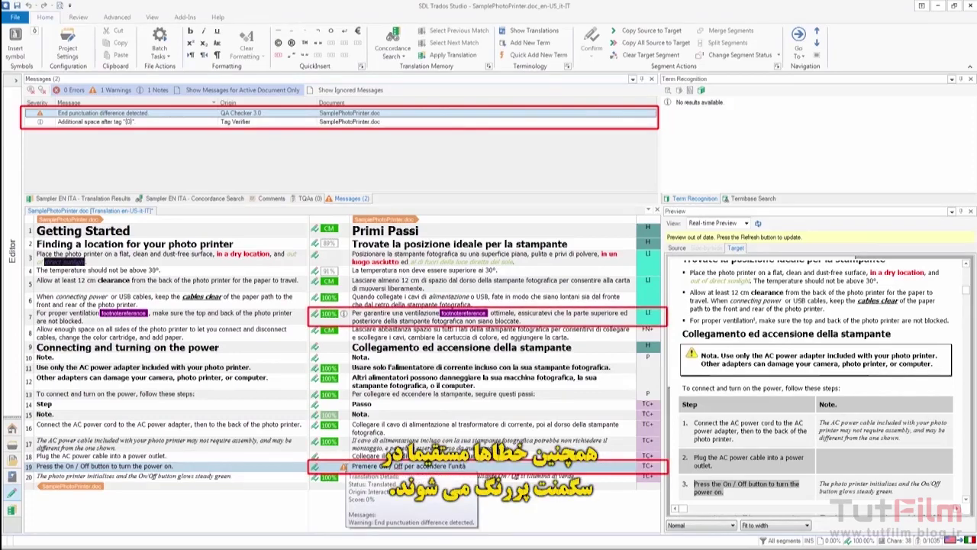
left_click(476, 465)
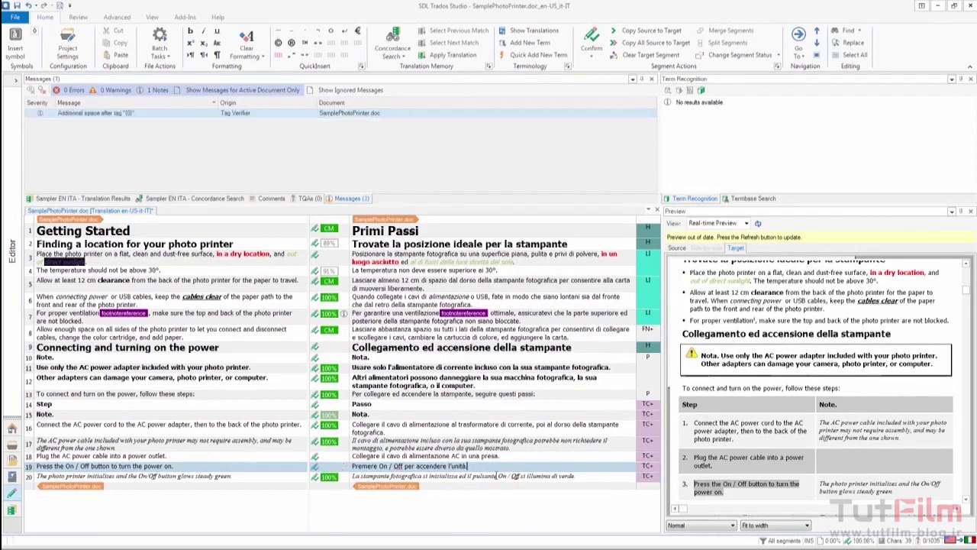
double_click(364, 114)
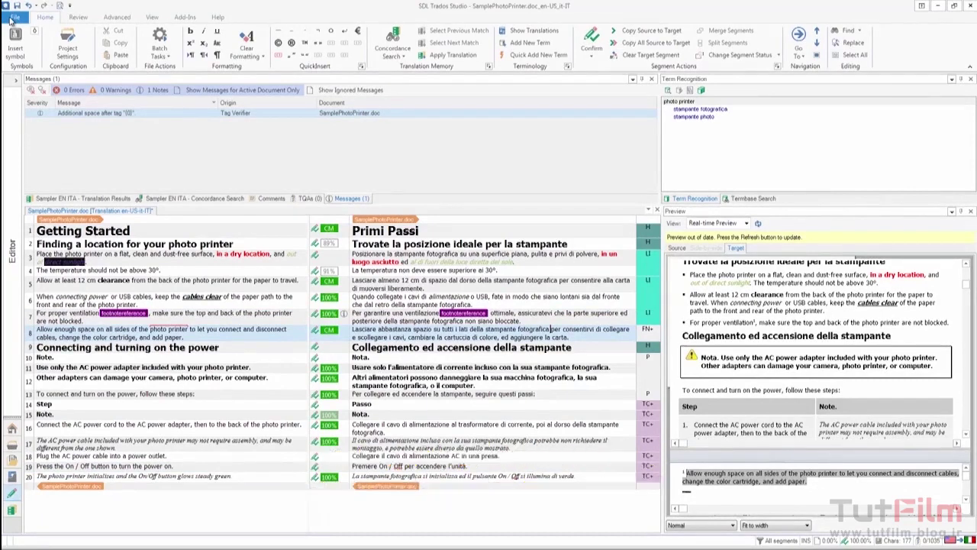
View the translated document in MS Word as target
left_click(13, 17)
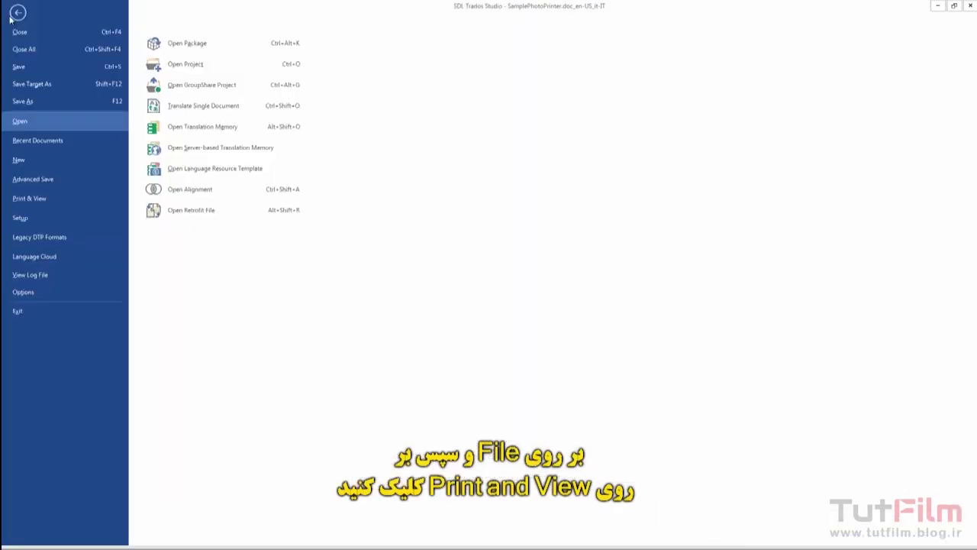
left_click(44, 199)
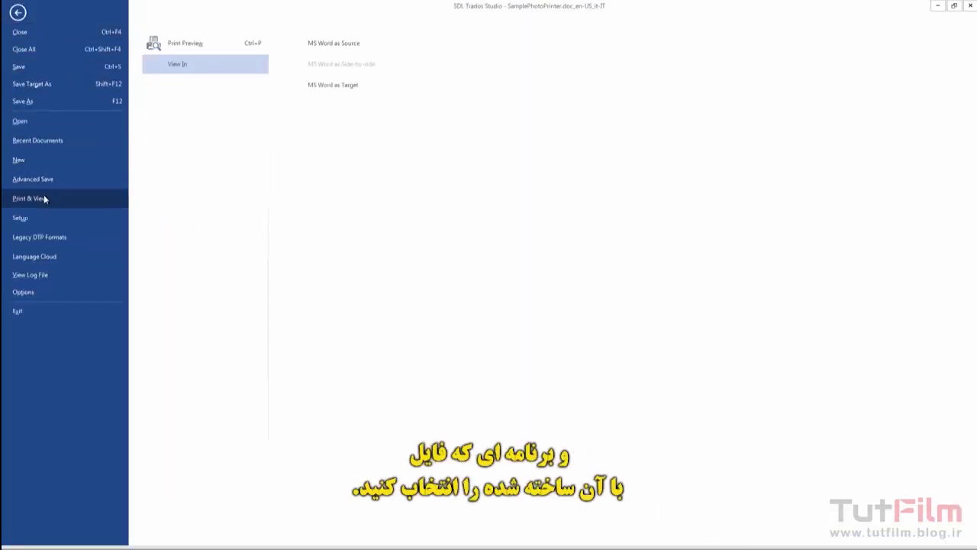
left_click(319, 86)
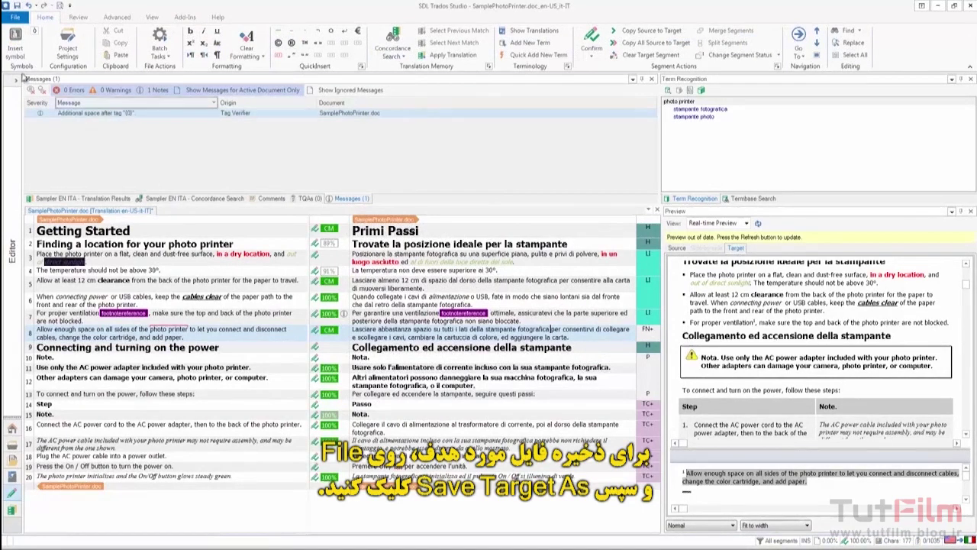
Save the target document in the PROZ DEMO folder as SamplePhotoPrinterIT2 in Microsoft Word 2000-2003 format
left_click(13, 18)
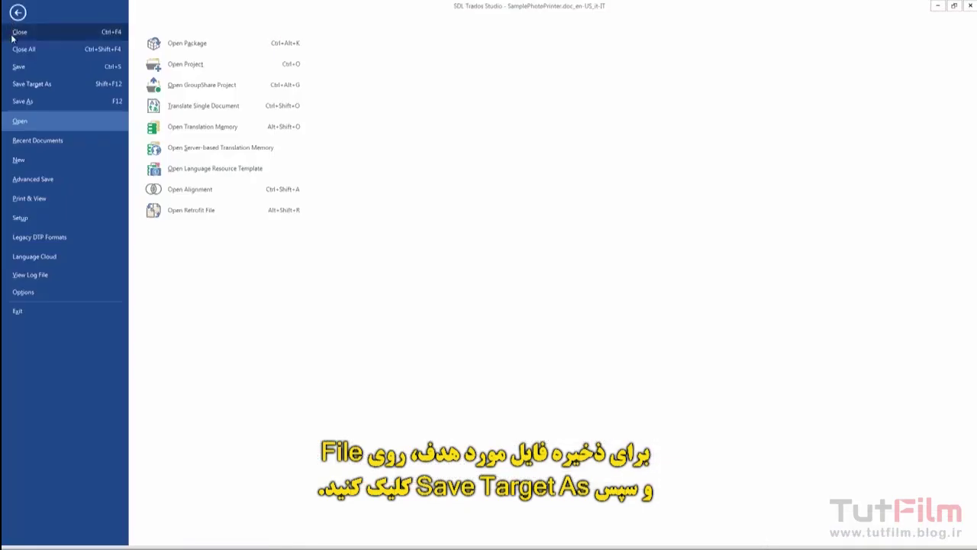
left_click(29, 84)
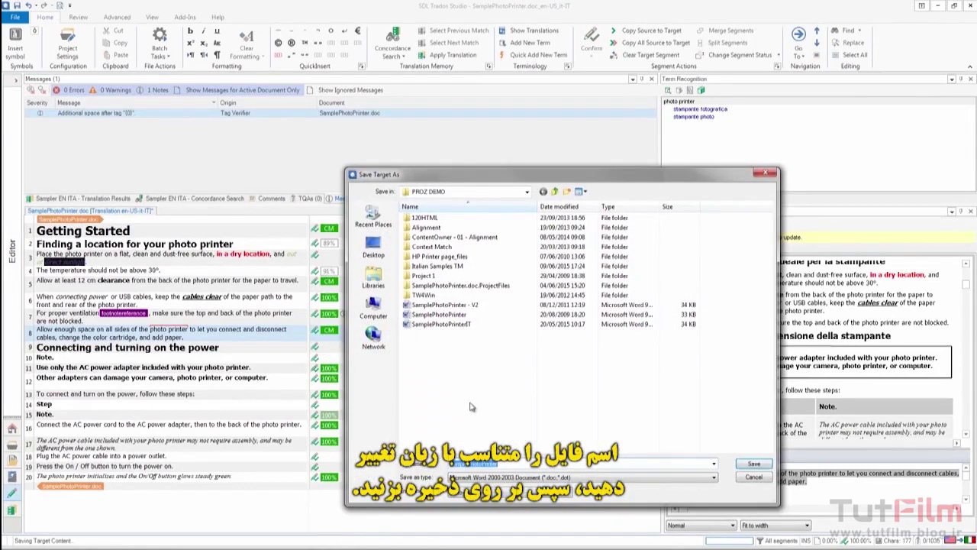
left_click(504, 464)
type("2")
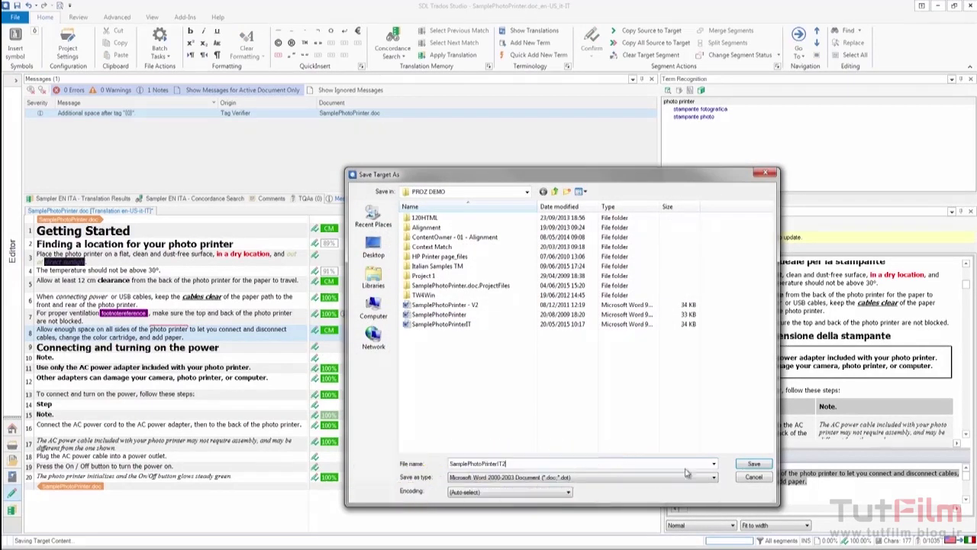
left_click(752, 464)
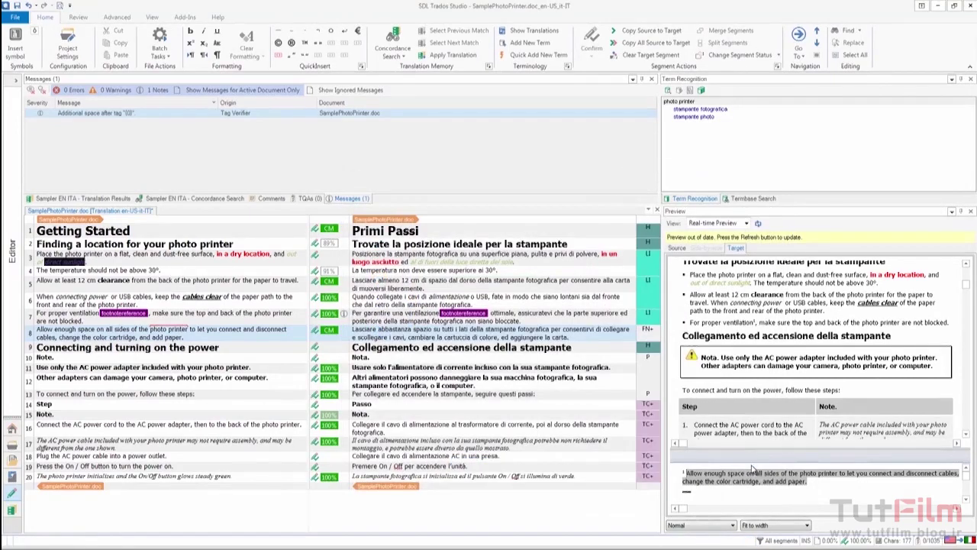